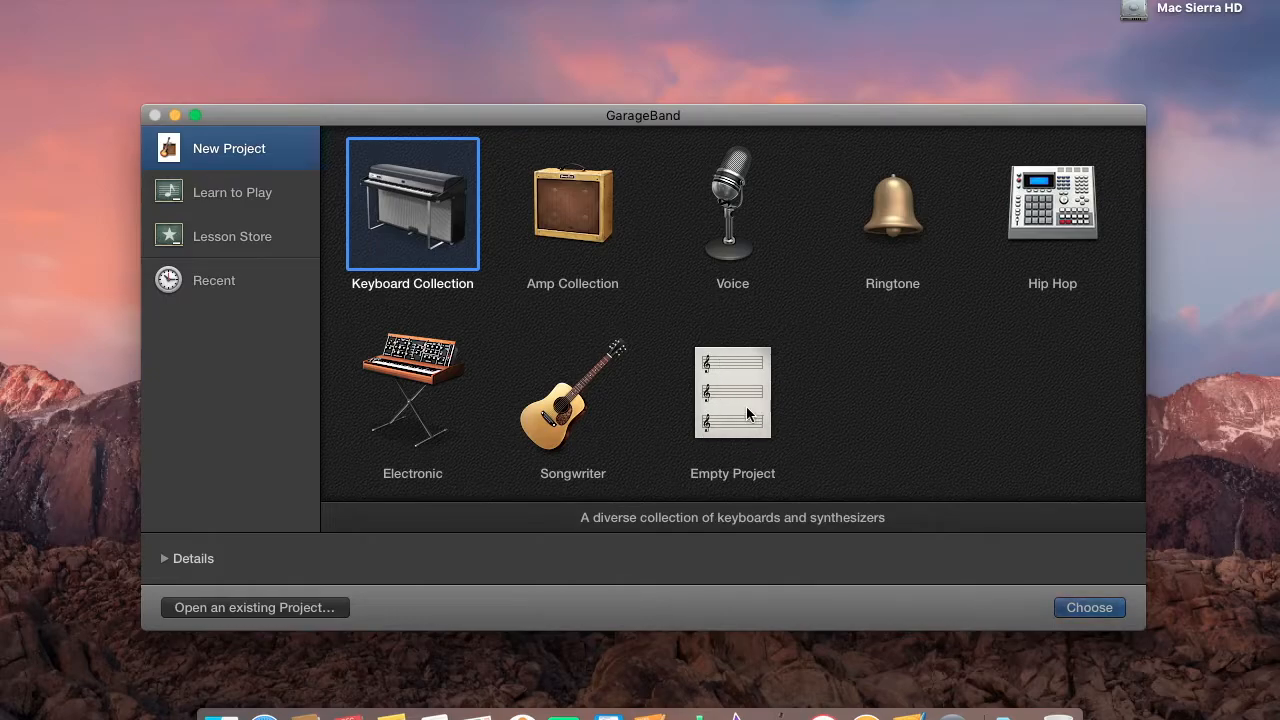
# Create an empty project with a microphone audio track that uses Input 1.
pyautogui.click(727, 398)
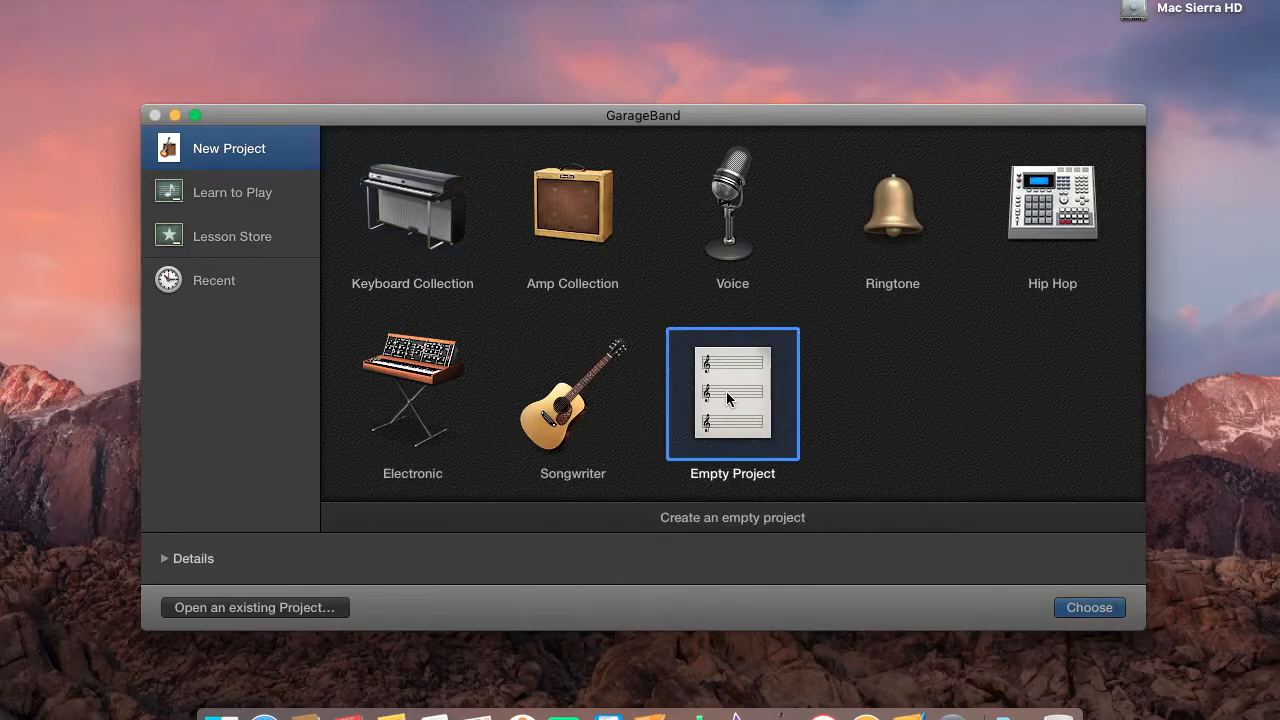
pyautogui.doubleClick(727, 398)
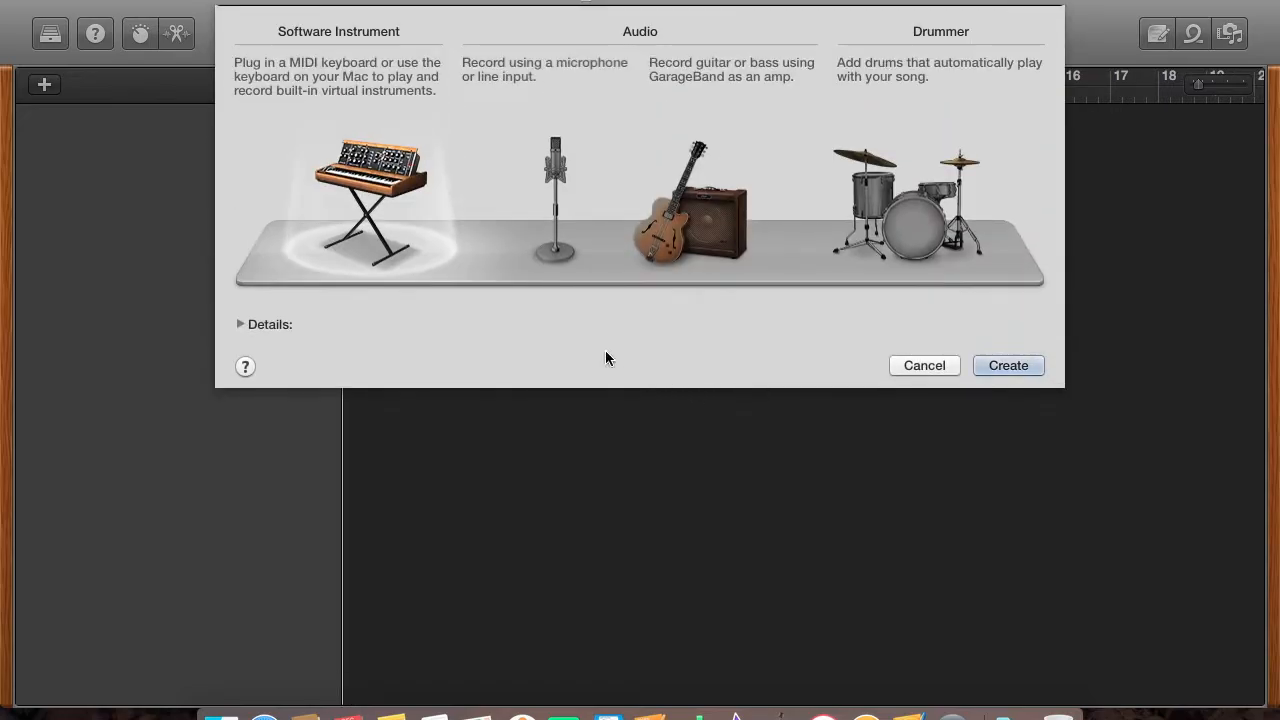
pyautogui.click(557, 248)
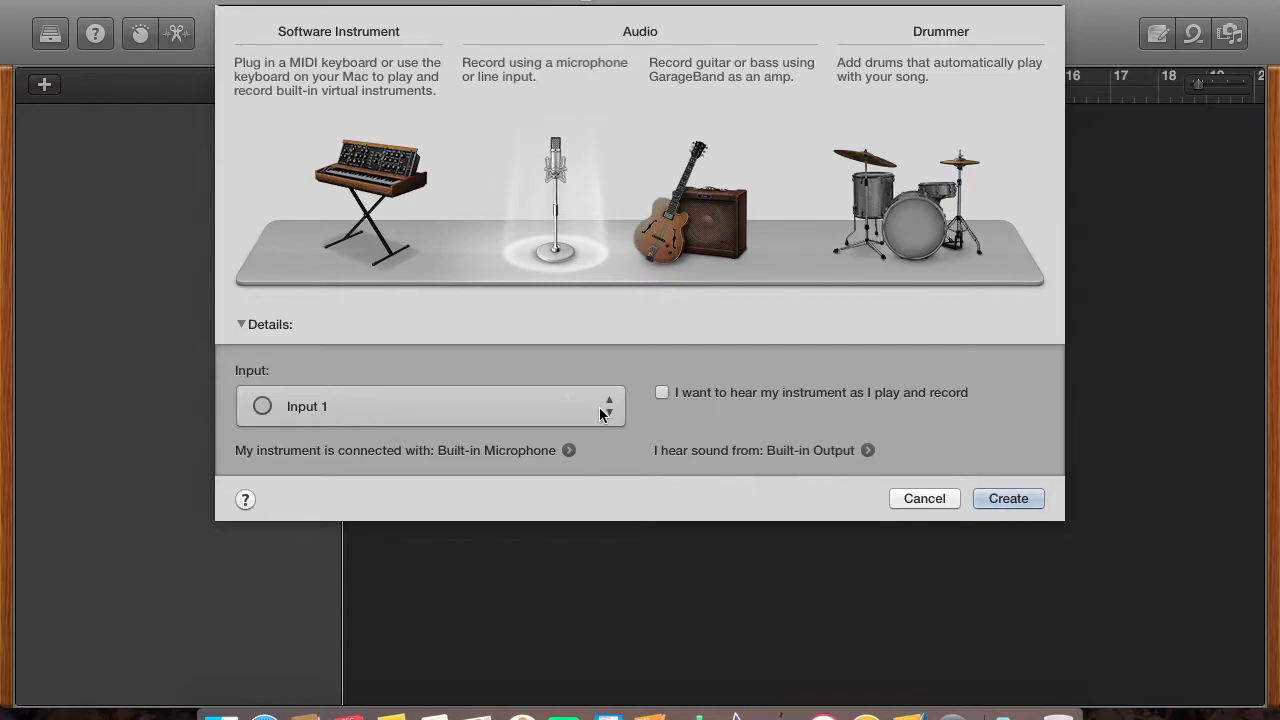
pyautogui.click(1009, 498)
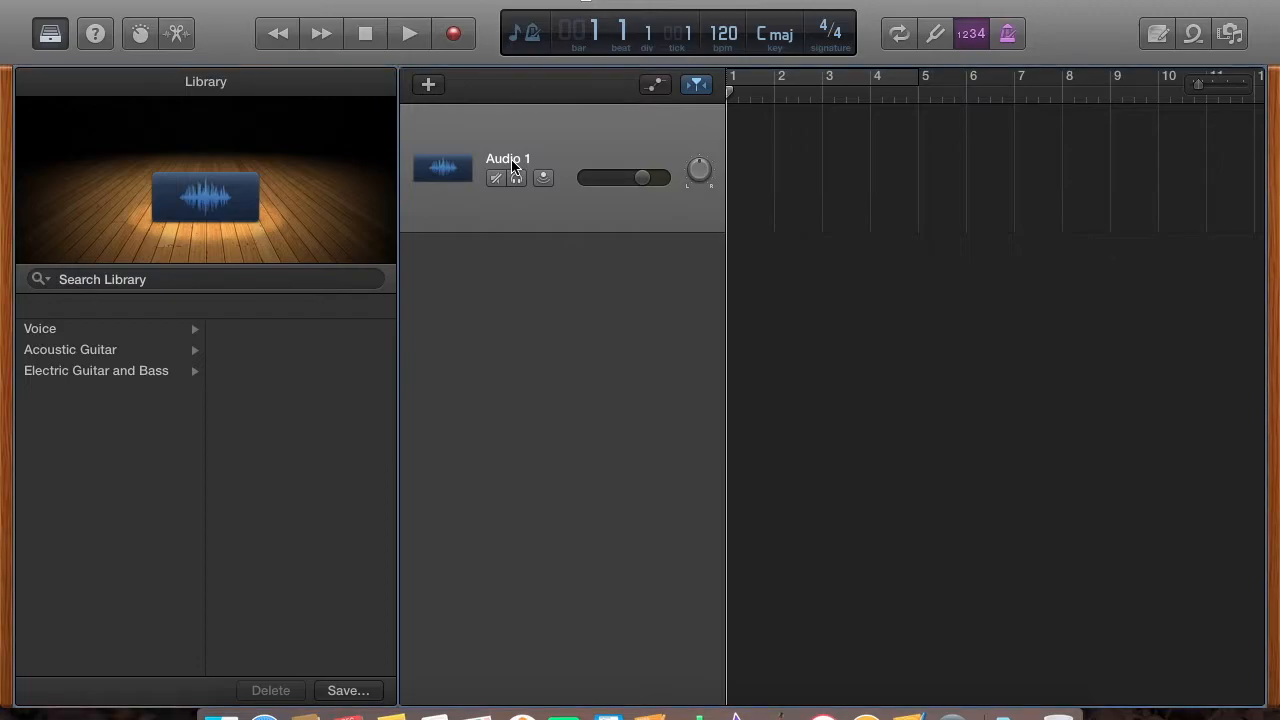
# Rename the Audio 1 track to Voice.
pyautogui.doubleClick(510, 159)
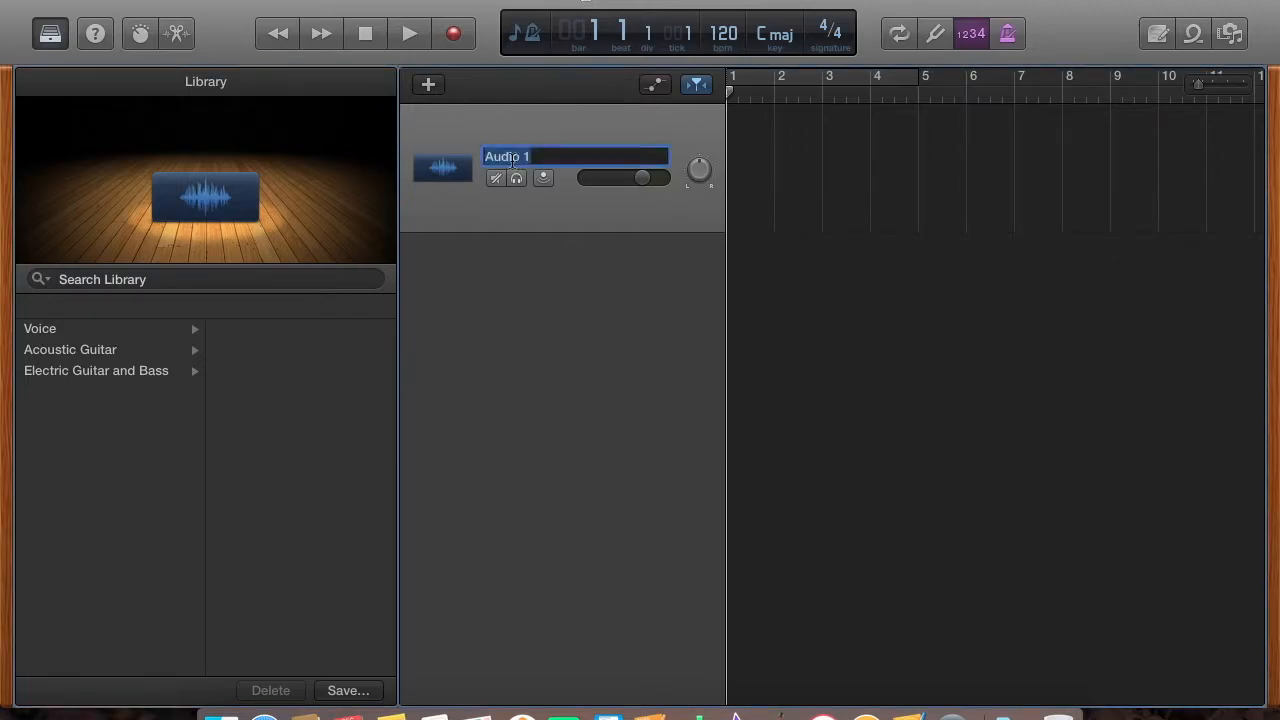
pyautogui.write('Voice')
pyautogui.press('Return')
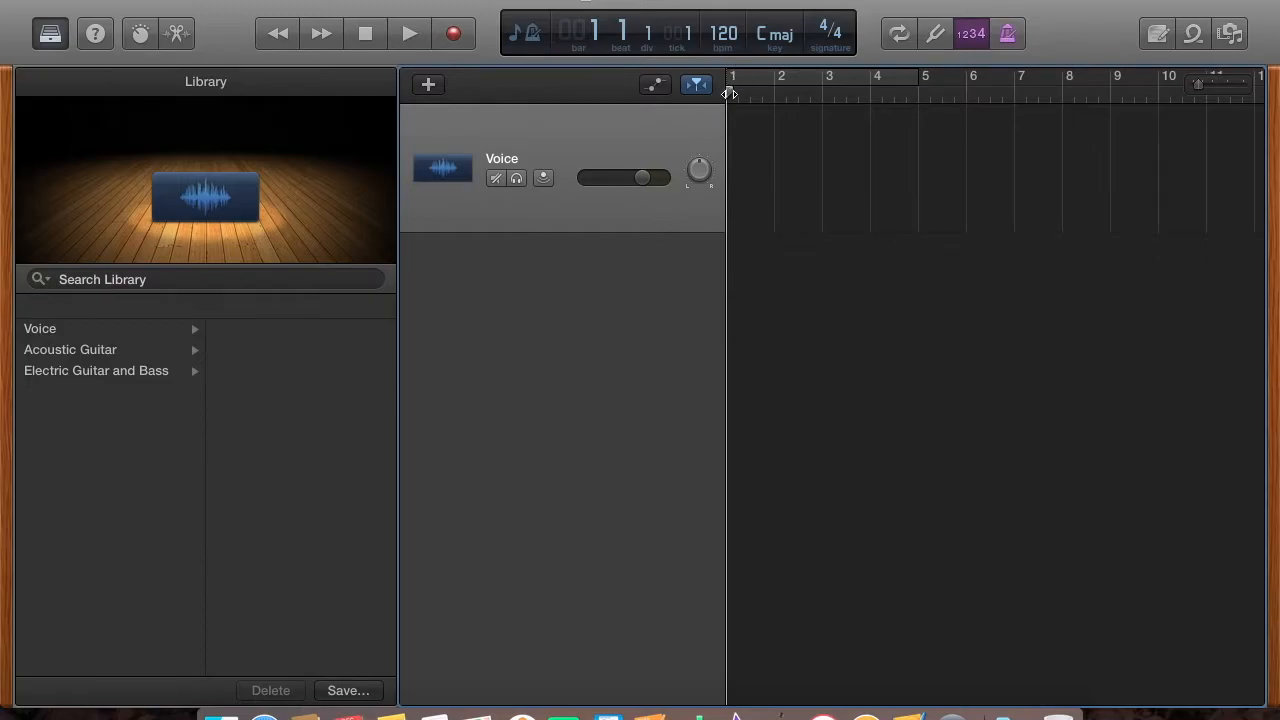
# Switch the project display from beats to Time and turn off the count-in and metronome.
pyautogui.click(531, 40)
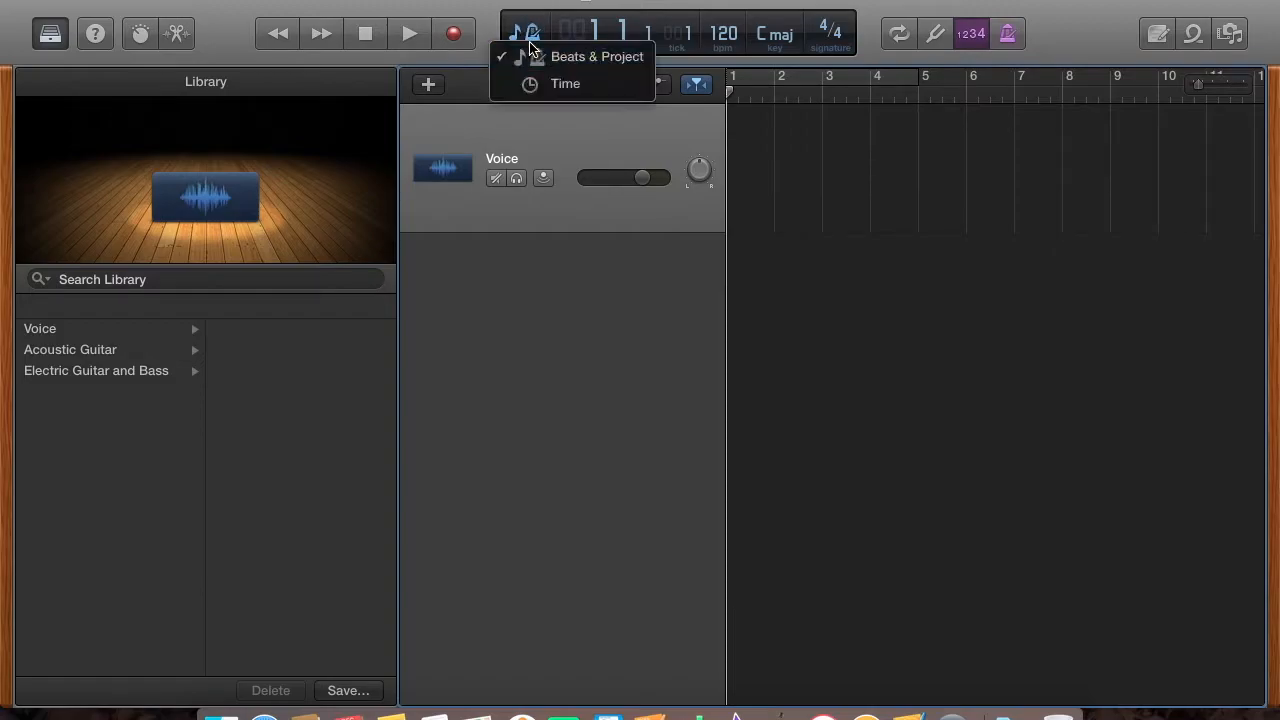
pyautogui.click(547, 92)
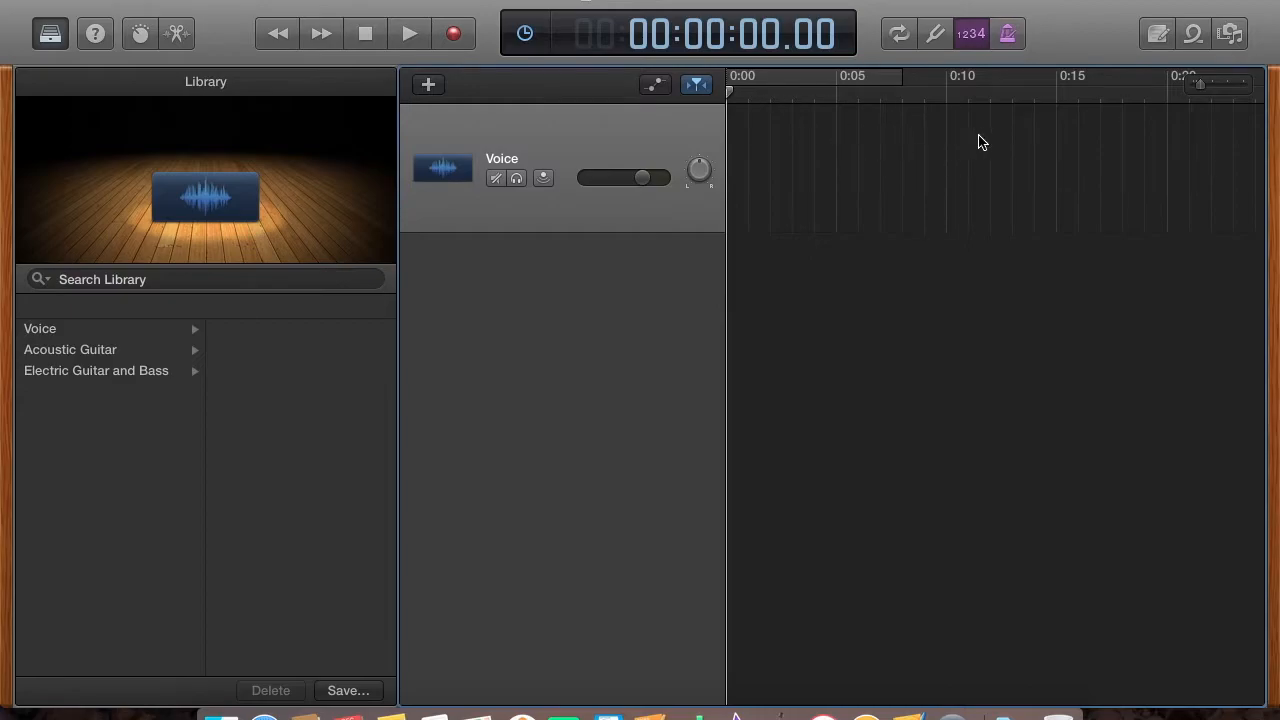
pyautogui.click(968, 42)
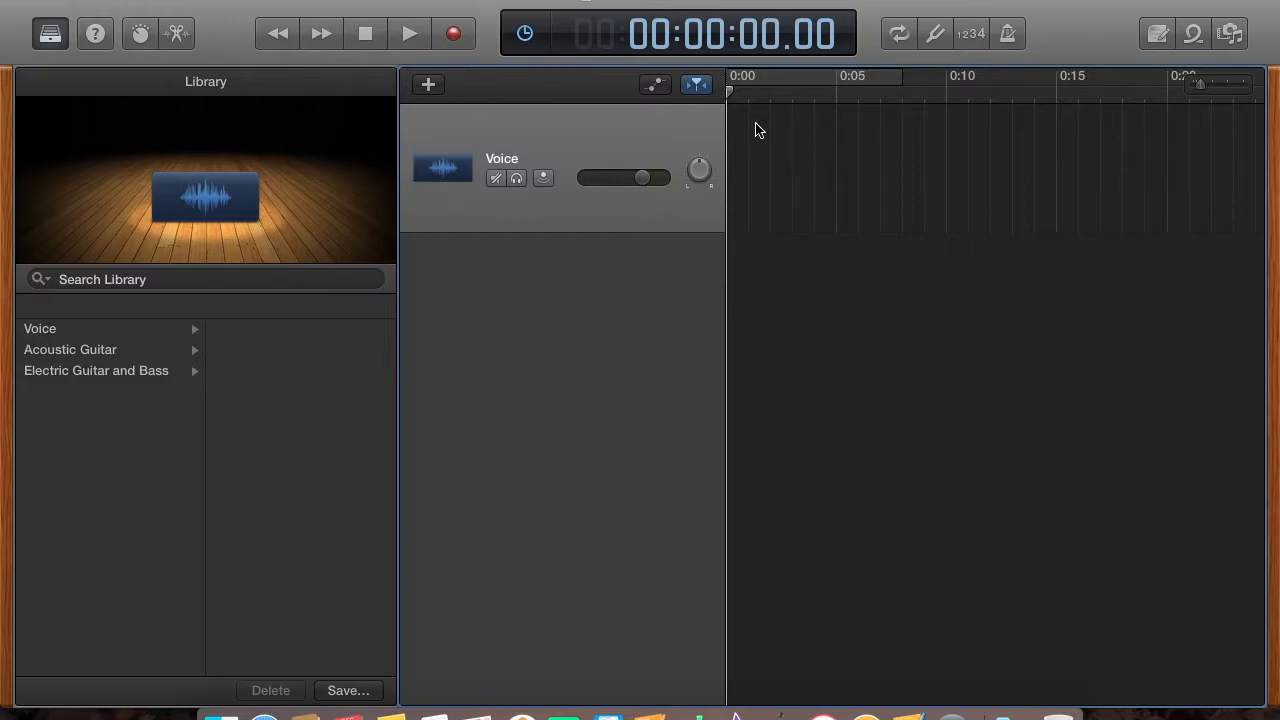
# Record a first clip on the Voice track from about 0:05 to about 0:16.
pyautogui.moveTo(728, 94); pyautogui.dragTo(842, 93)
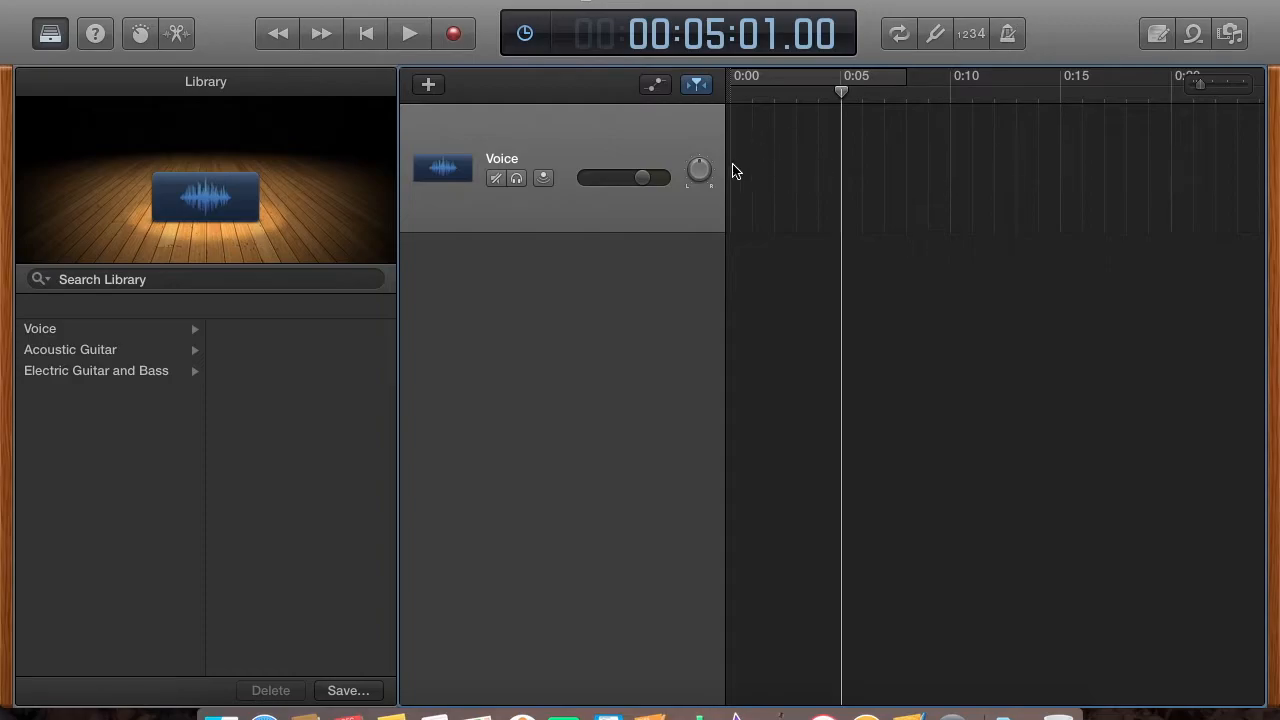
pyautogui.click(455, 35)
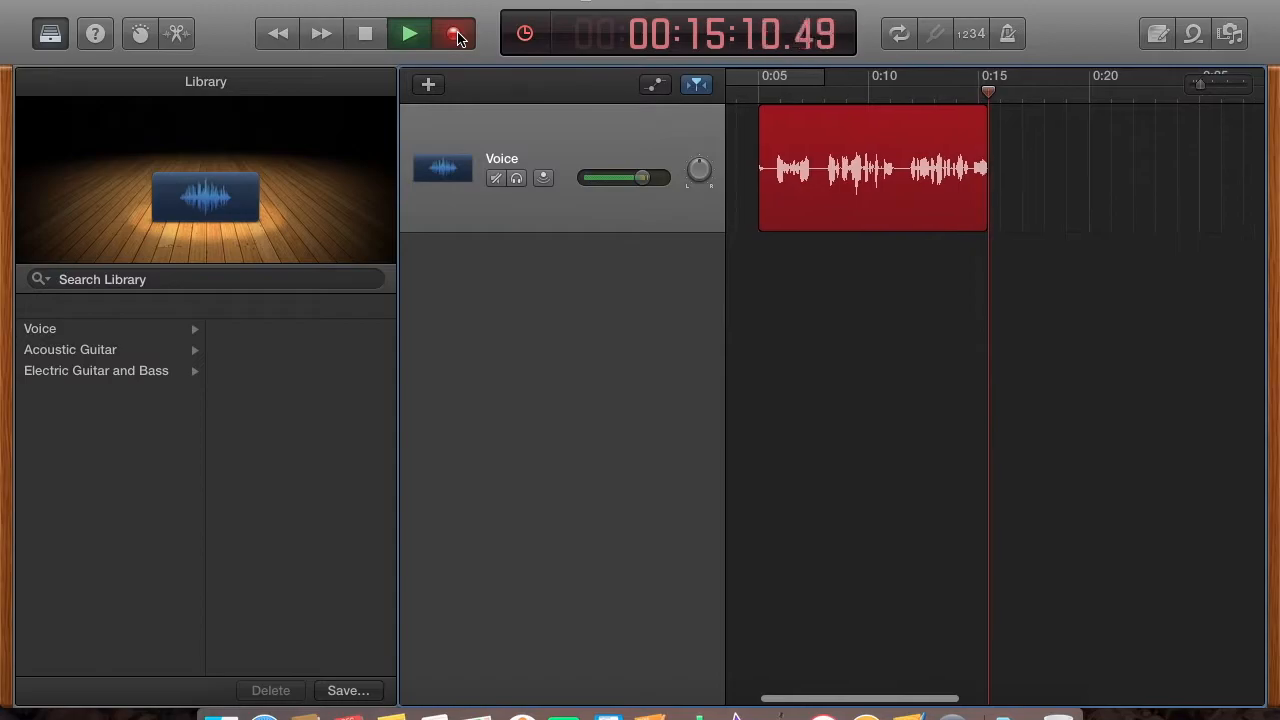
pyautogui.click(365, 33)
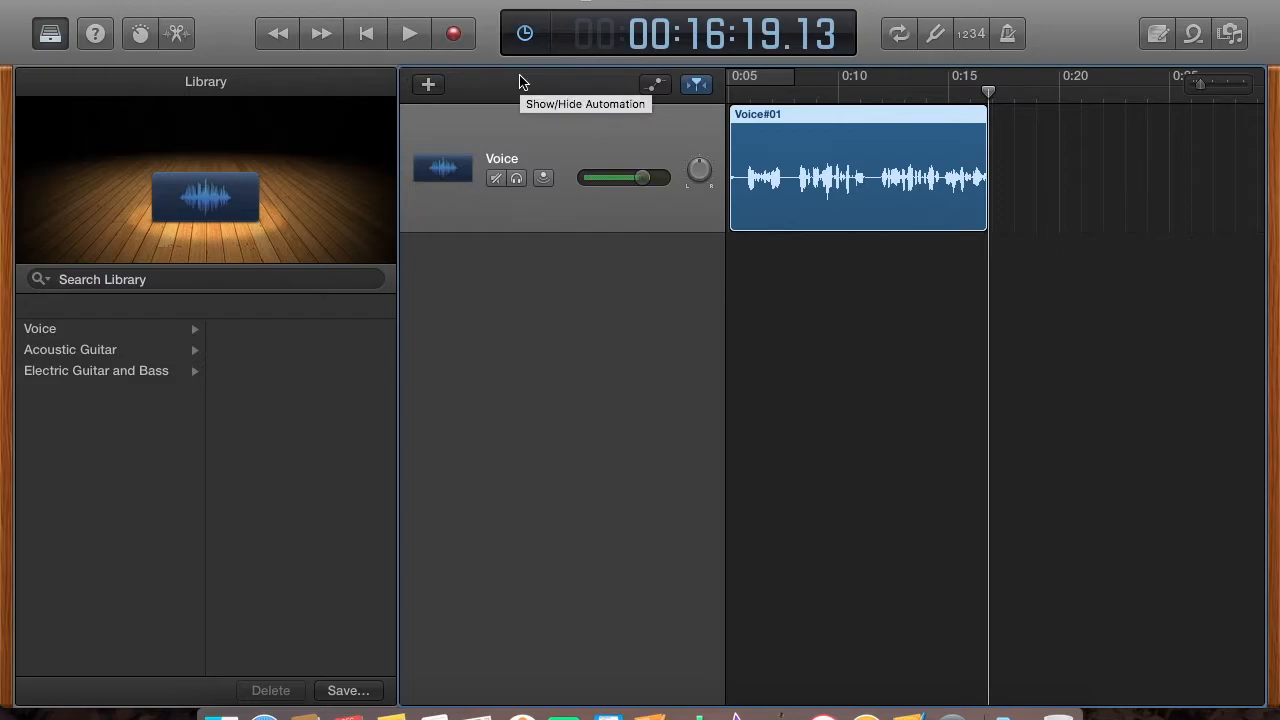
# Record a second clip on the Voice track directly after the first, stopping at about 0:25.
pyautogui.click(453, 35)
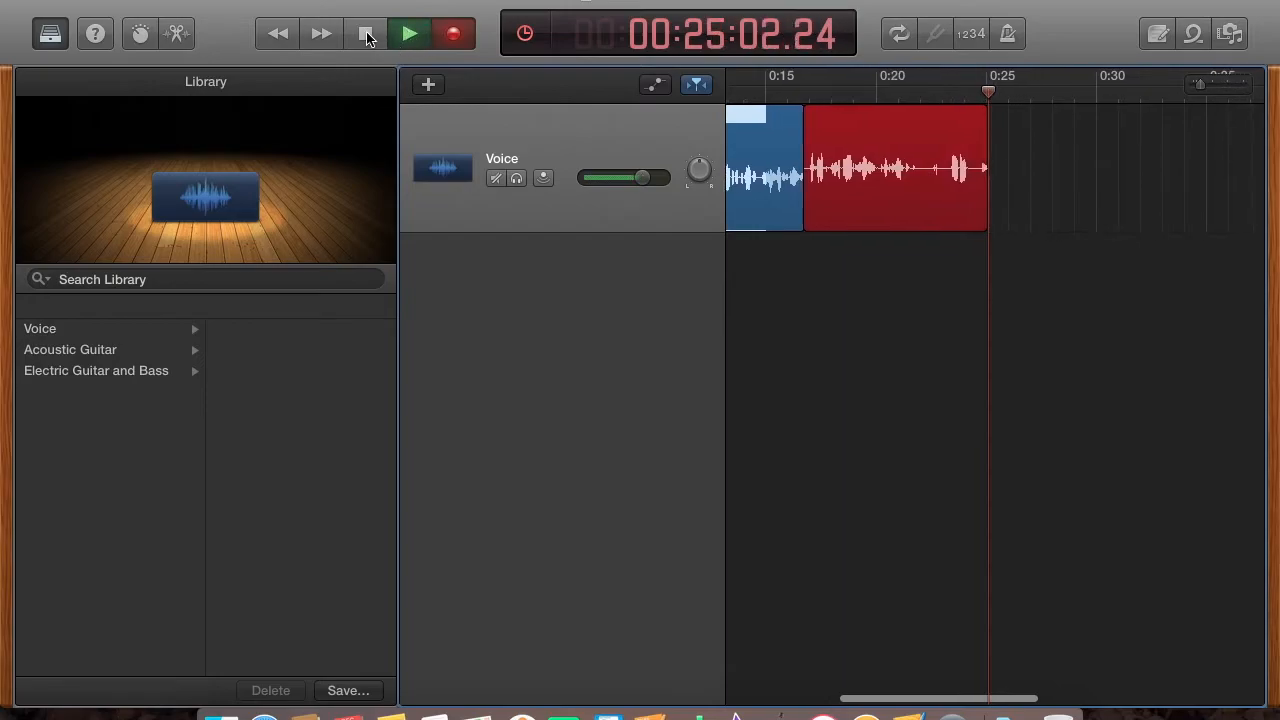
pyautogui.click(365, 35)
pyautogui.hscroll(-10, 813, 278)
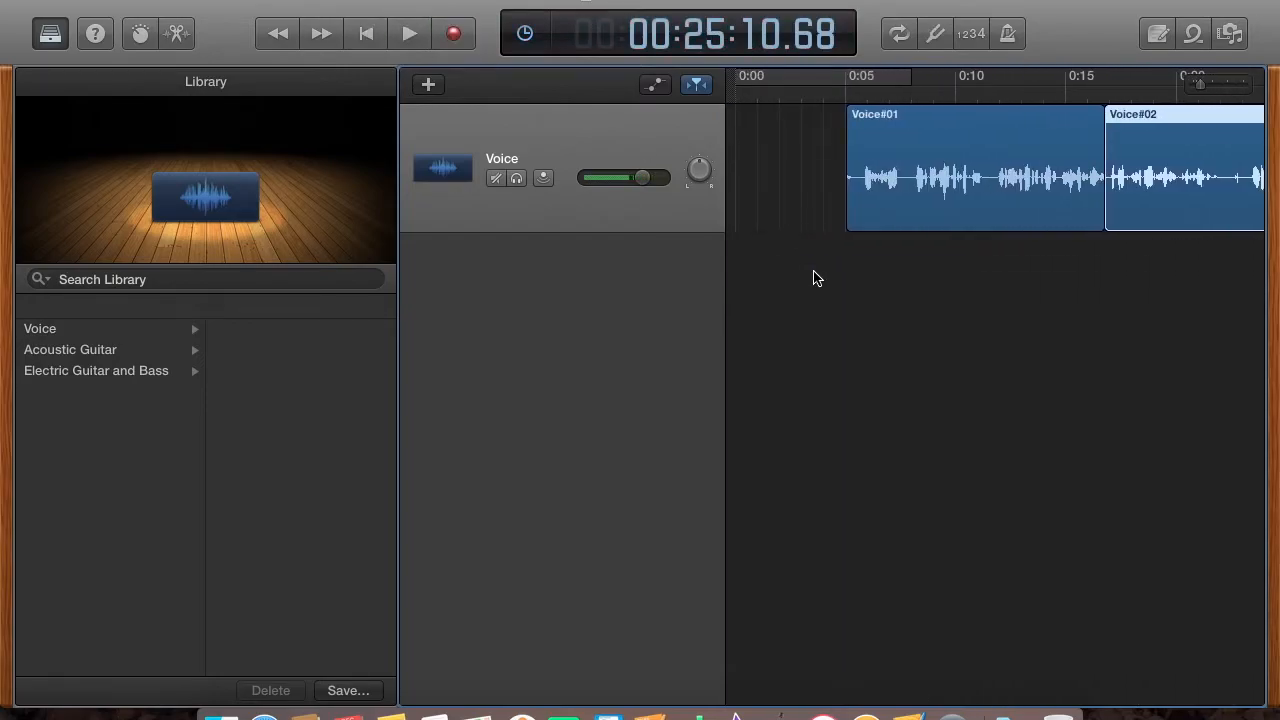
# Hide the Library and show the Apple Loops browser filtered to Jingles.
pyautogui.press('y')
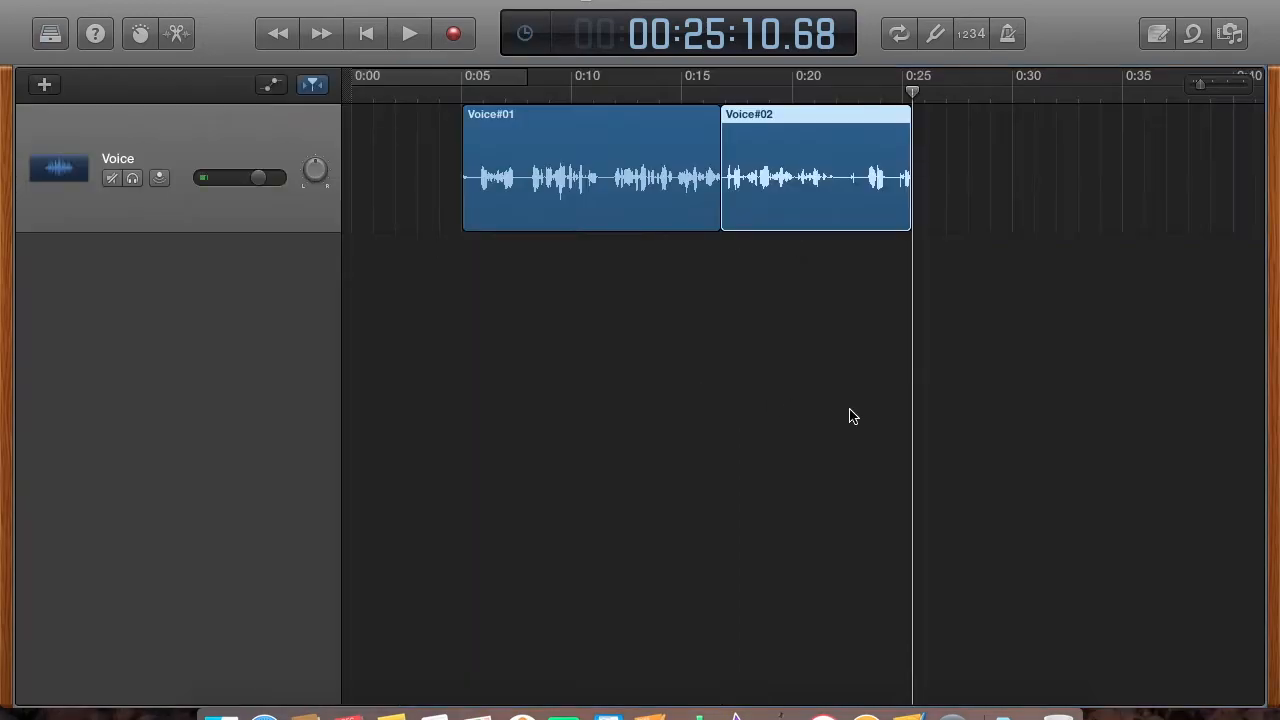
pyautogui.click(1193, 34)
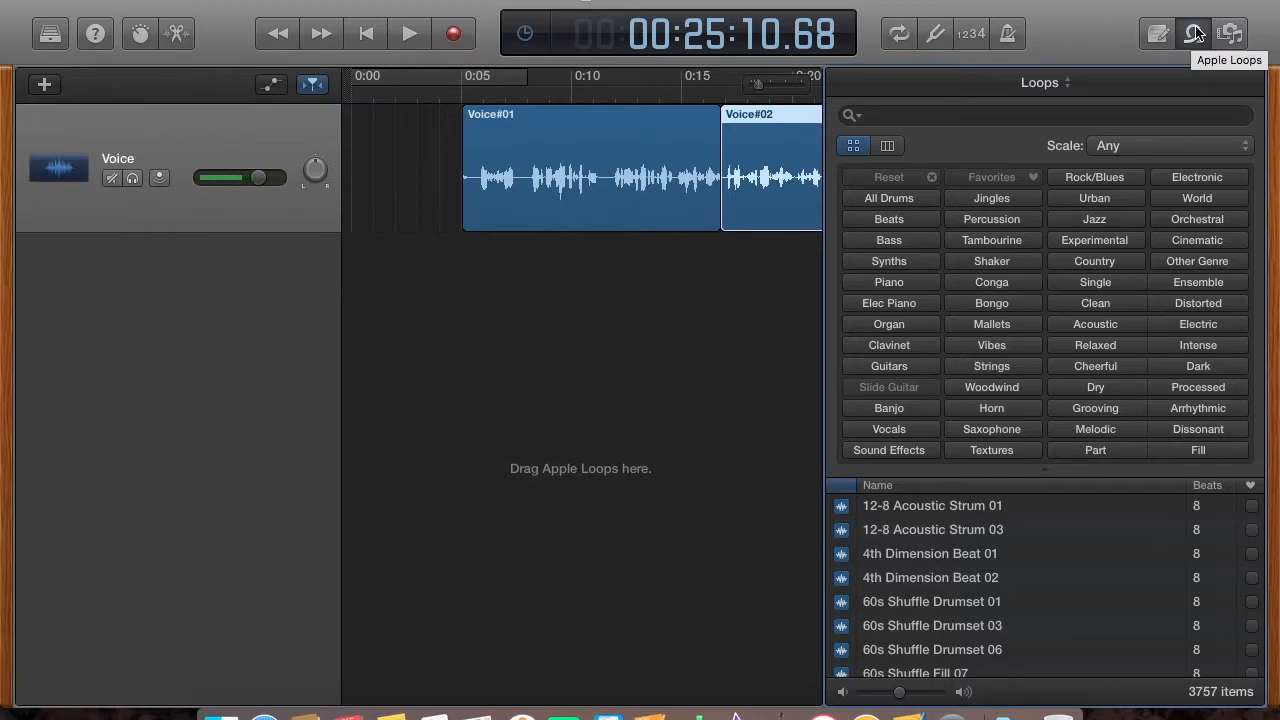
pyautogui.click(993, 201)
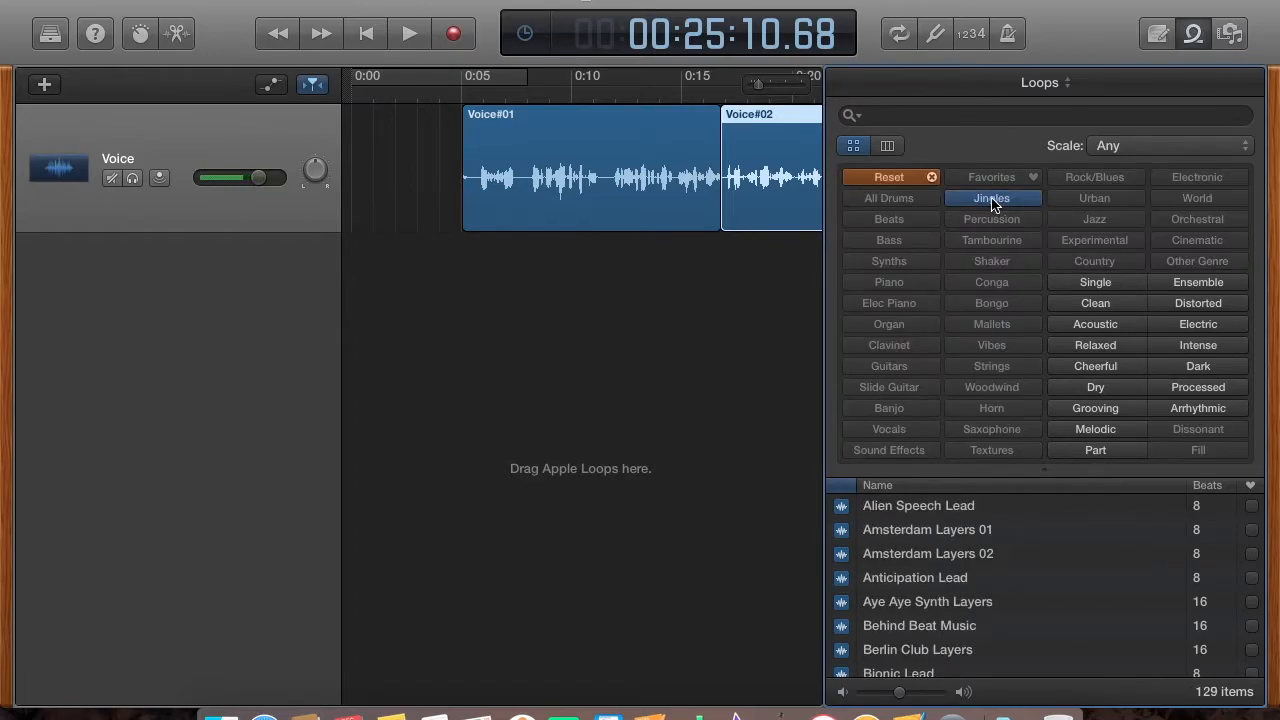
# Preview the Driver Seat Music loop from the Jingles and raise the system volume to hear it.
pyautogui.scroll(-10, 1005, 601)
pyautogui.scroll(-15, 1005, 601)
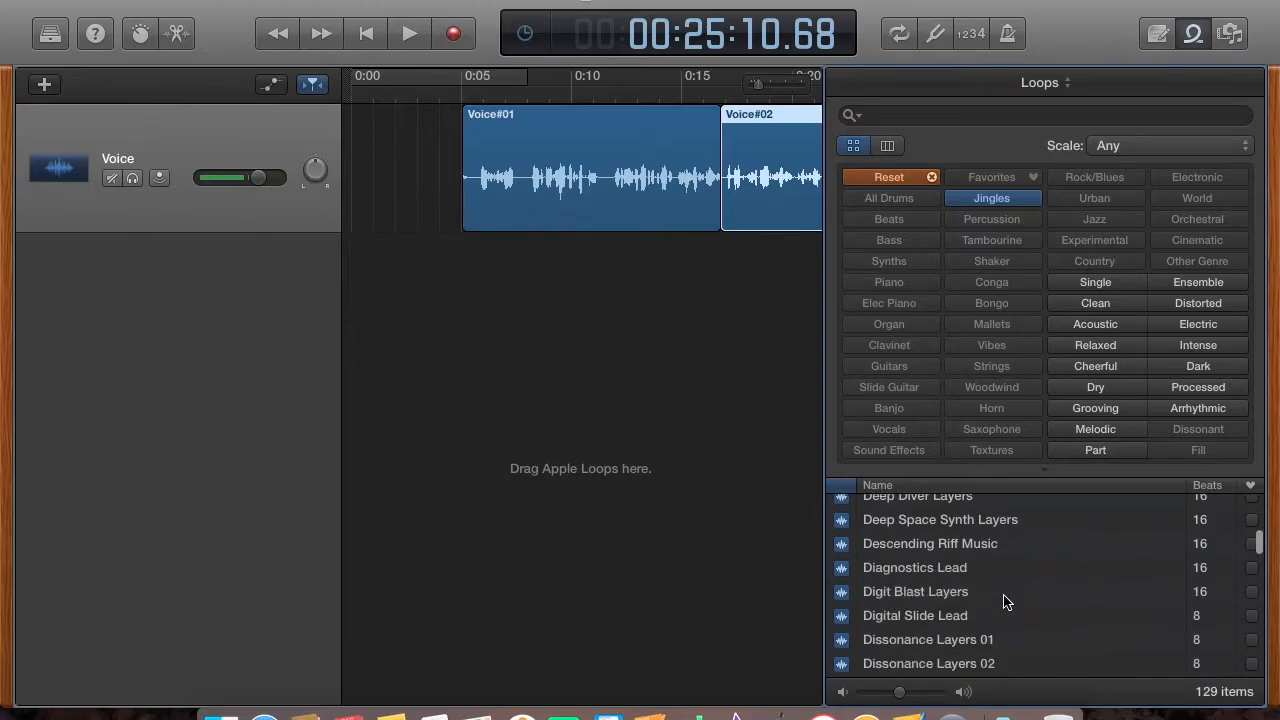
pyautogui.scroll(-3, 1005, 601)
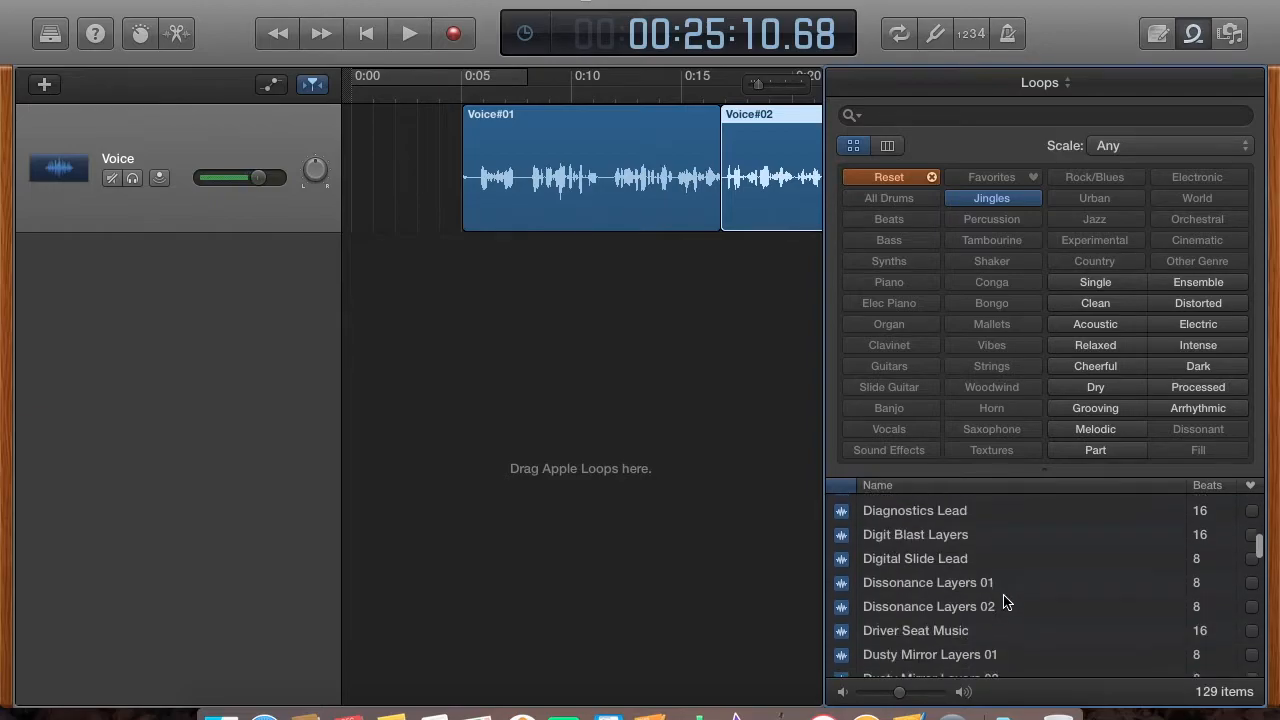
pyautogui.click(910, 622)
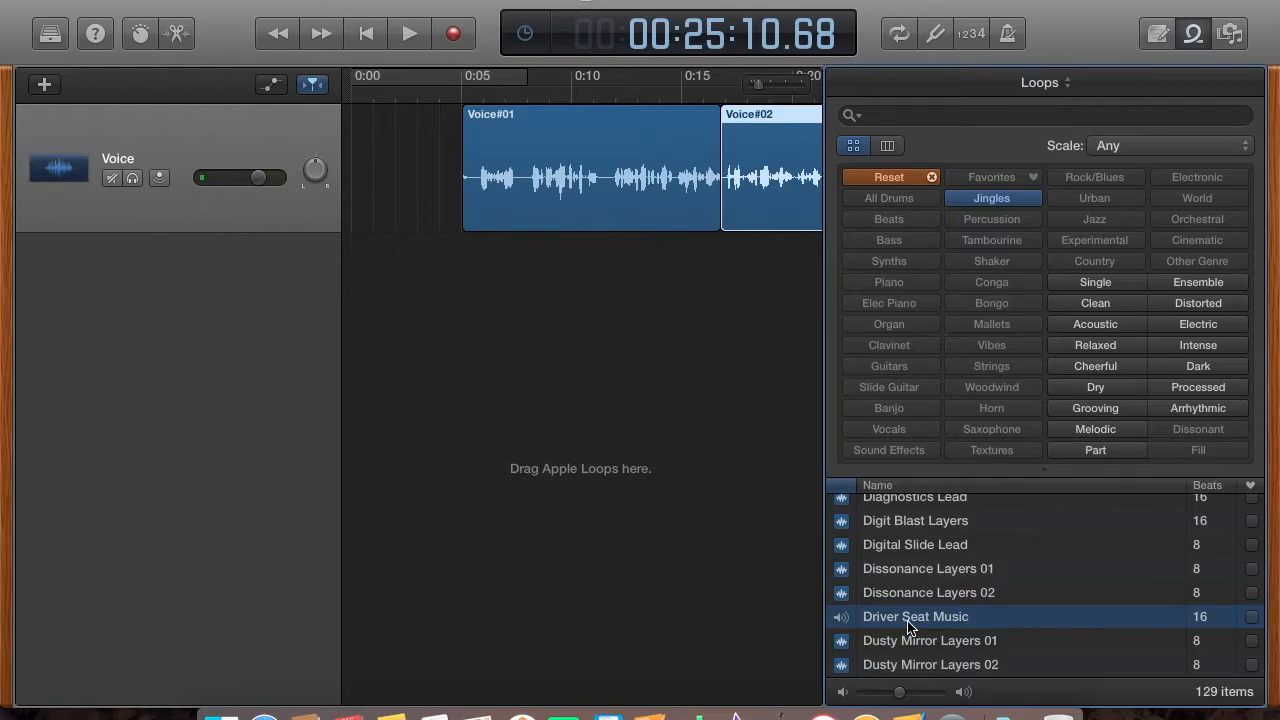
pyautogui.press('XF86AudioRaiseVolume')
pyautogui.press('XF86AudioRaiseVolume')
pyautogui.press('XF86AudioRaiseVolume')
pyautogui.press('XF86AudioRaiseVolume')
pyautogui.press('XF86AudioRaiseVolume')
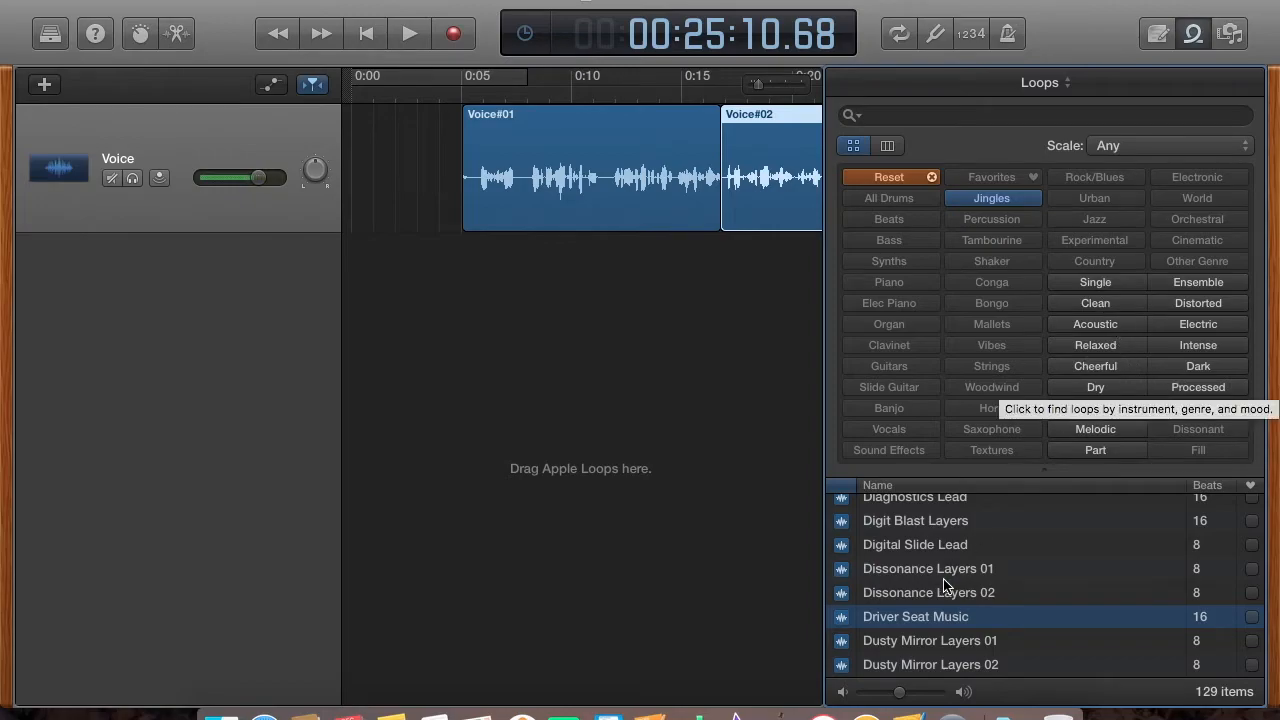
# Preview the Dusty Mirror Layers 02, Easy Go Layers 01 and Evolutionary Layers loops.
pyautogui.scroll(-5, 946, 584)
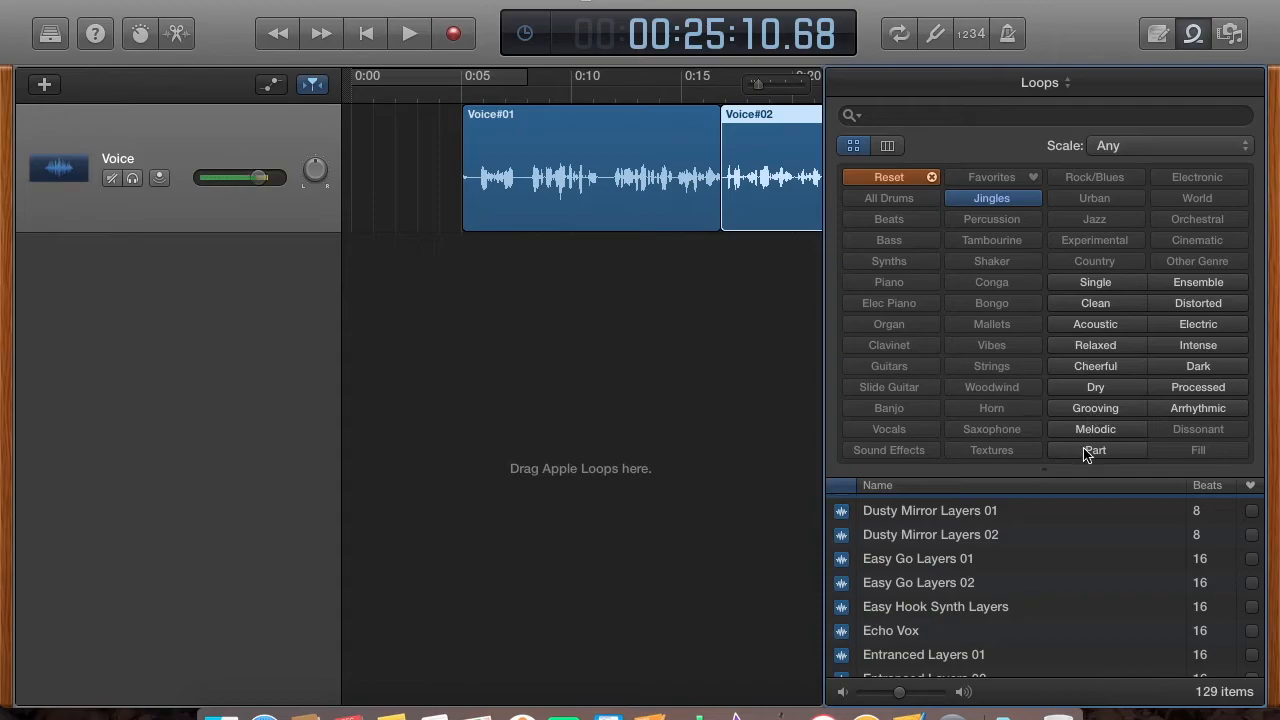
pyautogui.click(914, 538)
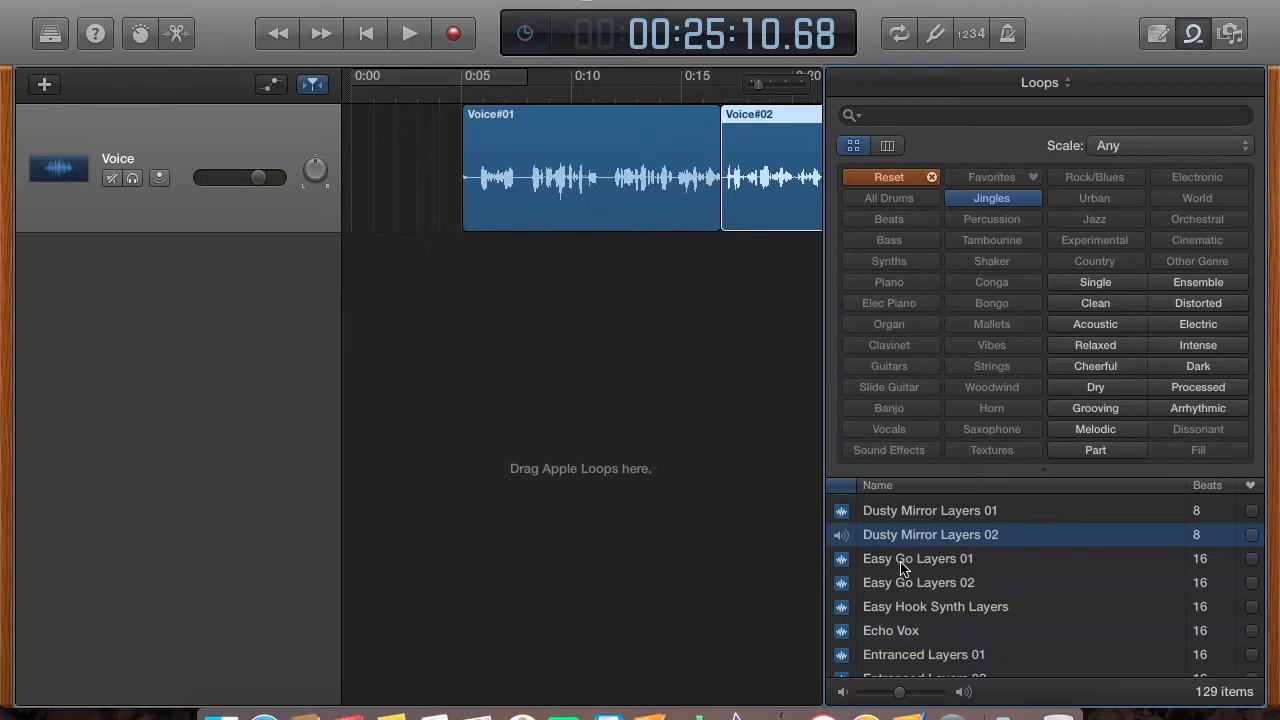
pyautogui.click(903, 562)
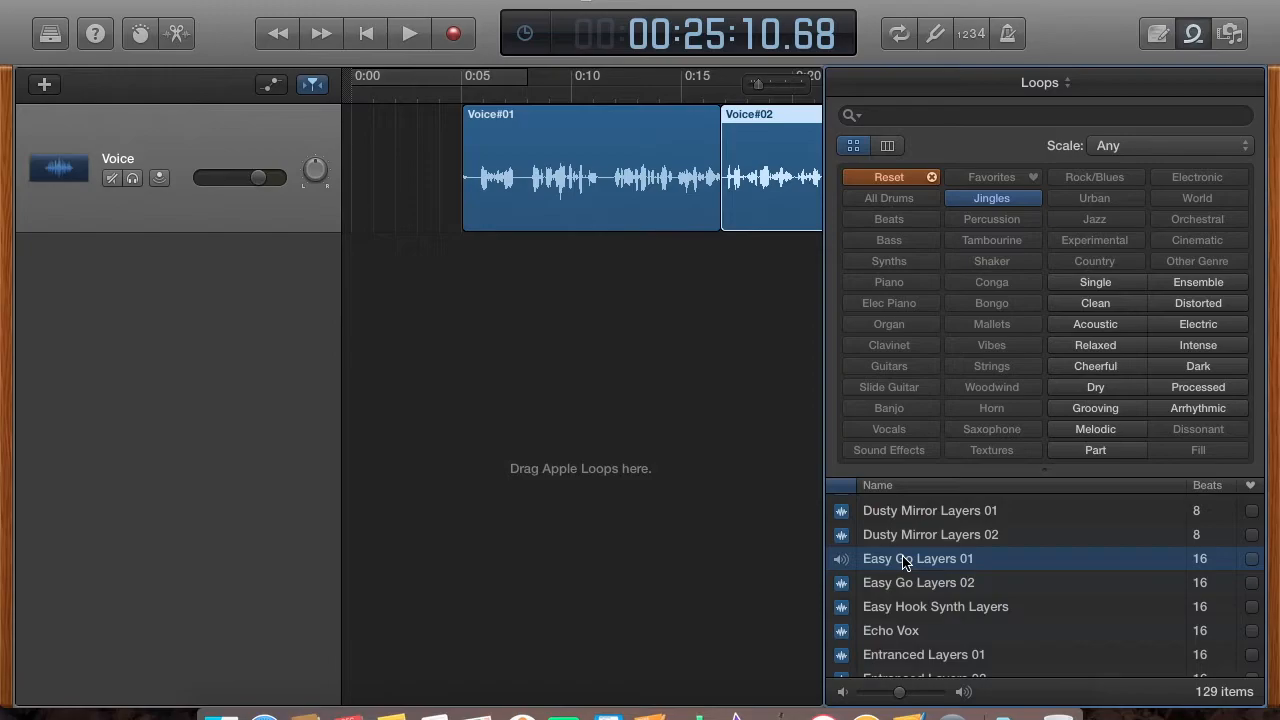
pyautogui.scroll(-4, 903, 562)
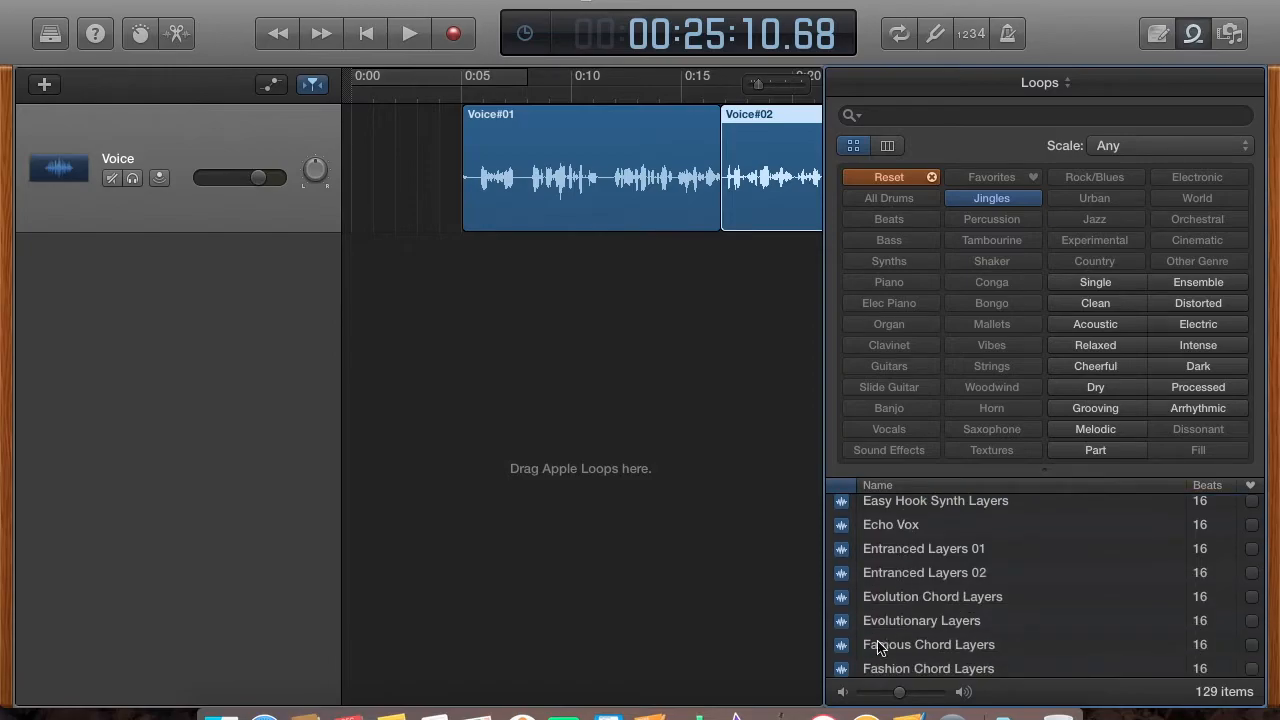
pyautogui.click(889, 622)
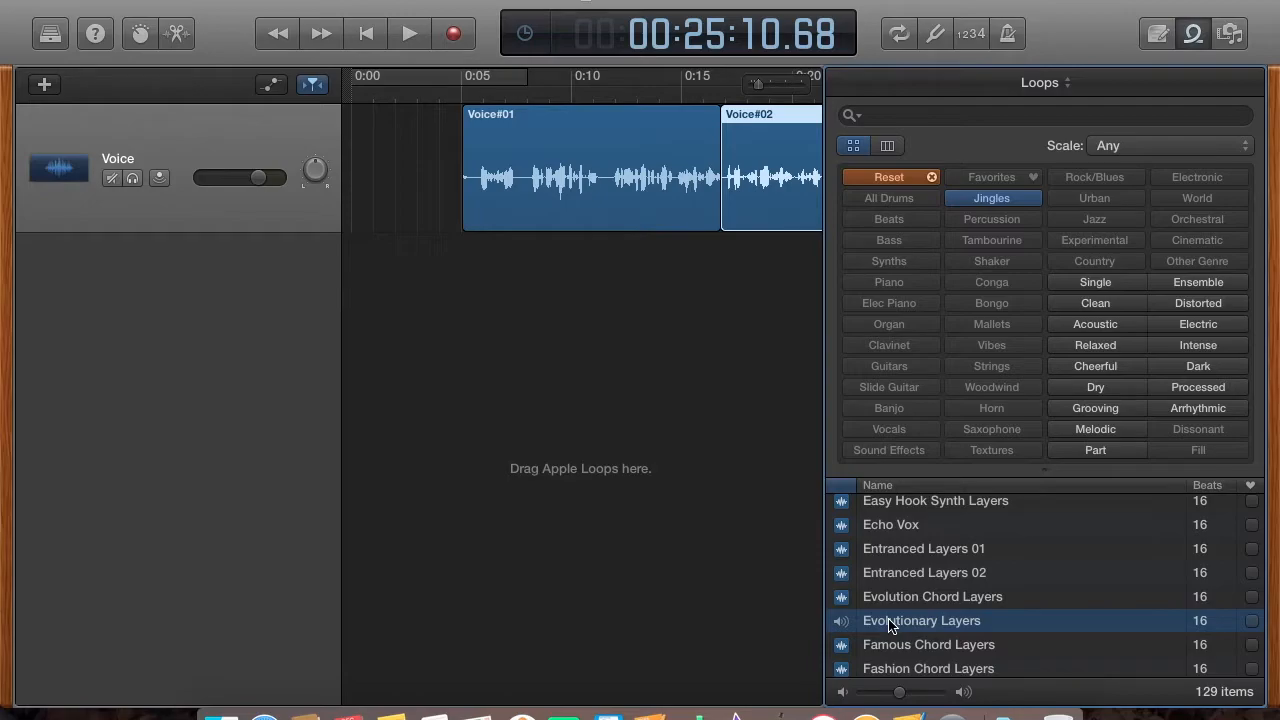
# Preview the Fashion Chord Layers loop and place it at 0:00 on a new track below the Voice track.
pyautogui.scroll(-4, 890, 623)
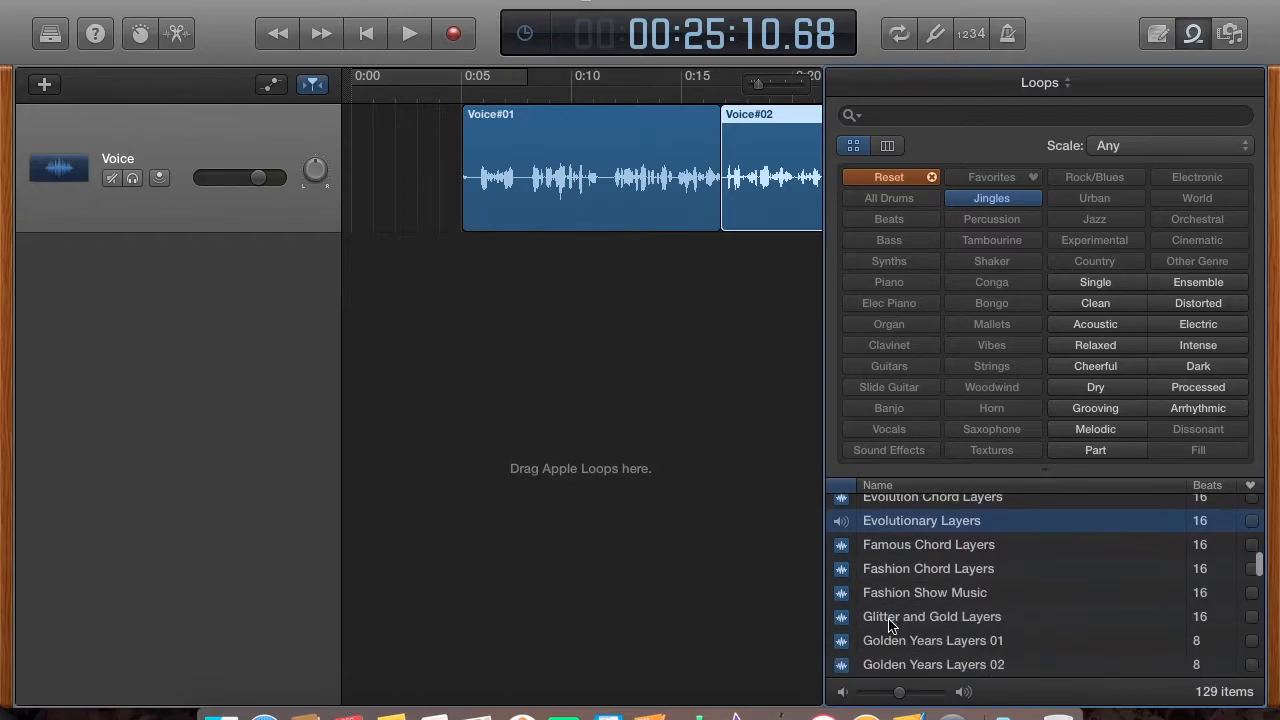
pyautogui.click(895, 566)
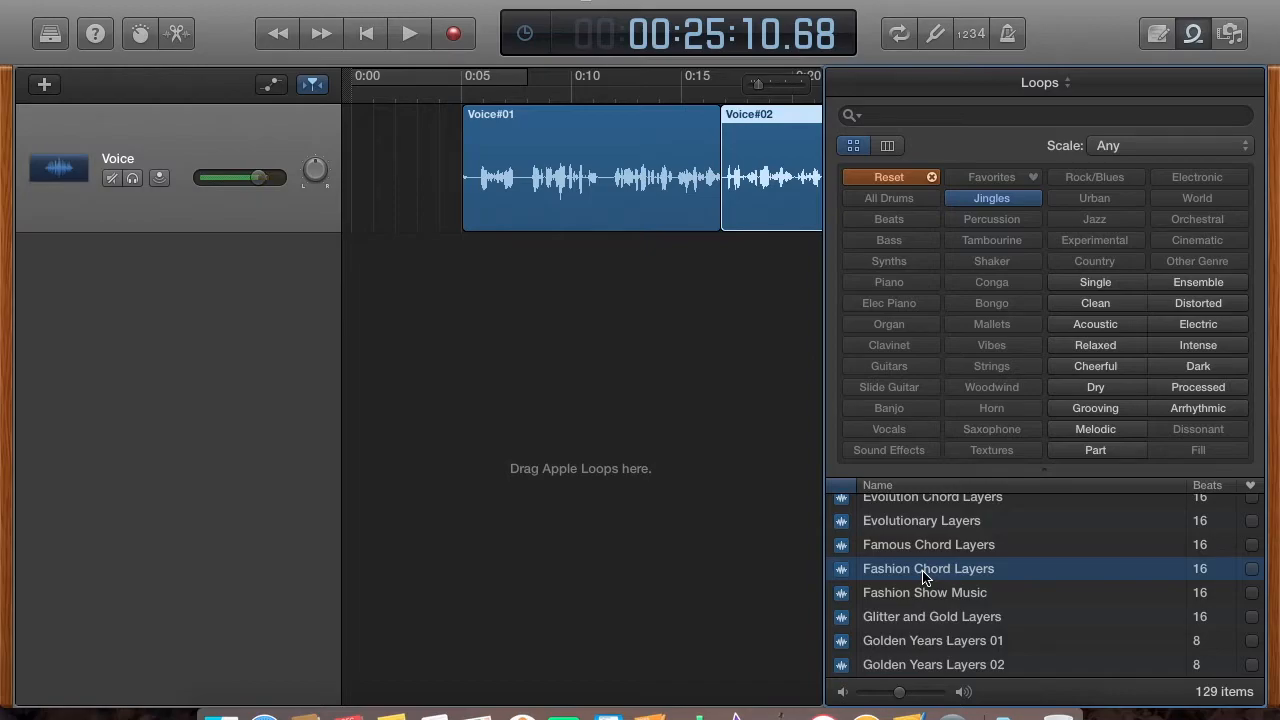
pyautogui.moveTo(924, 576); pyautogui.dragTo(337, 320)
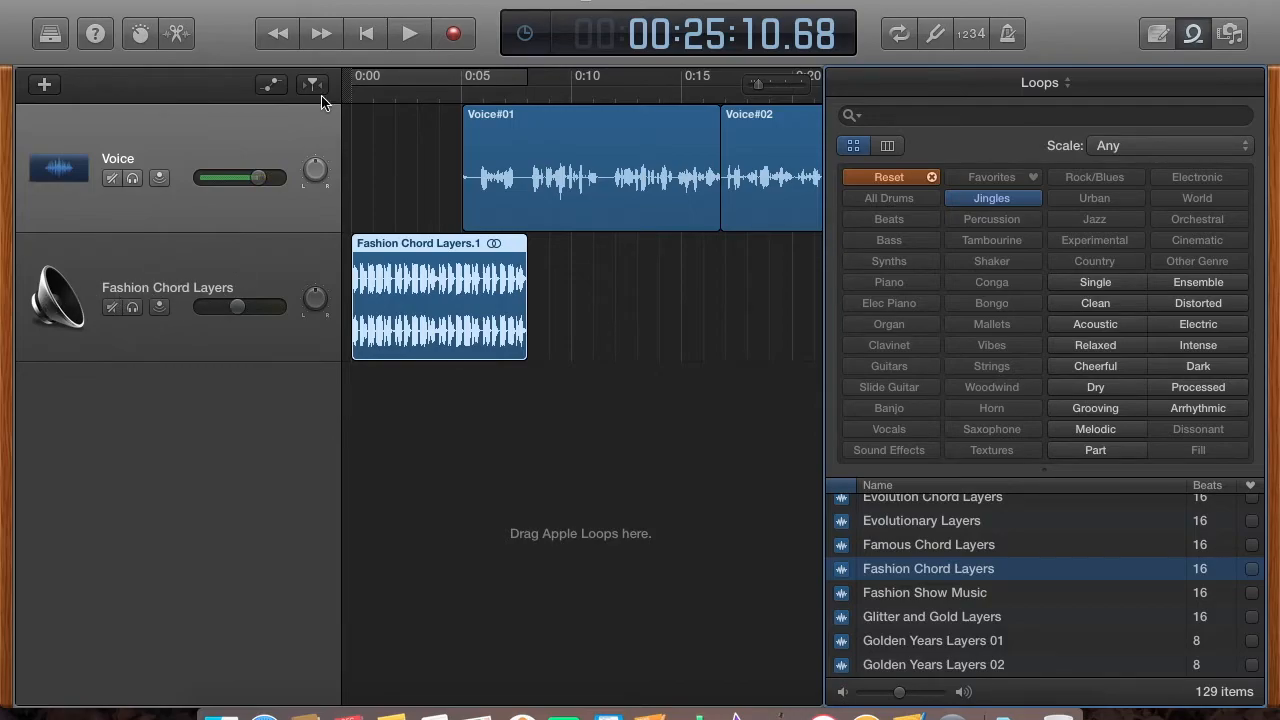
# Play the opening of the project with the cycle area on, stop it, and return the playhead to 0:00.
pyautogui.click(408, 36)
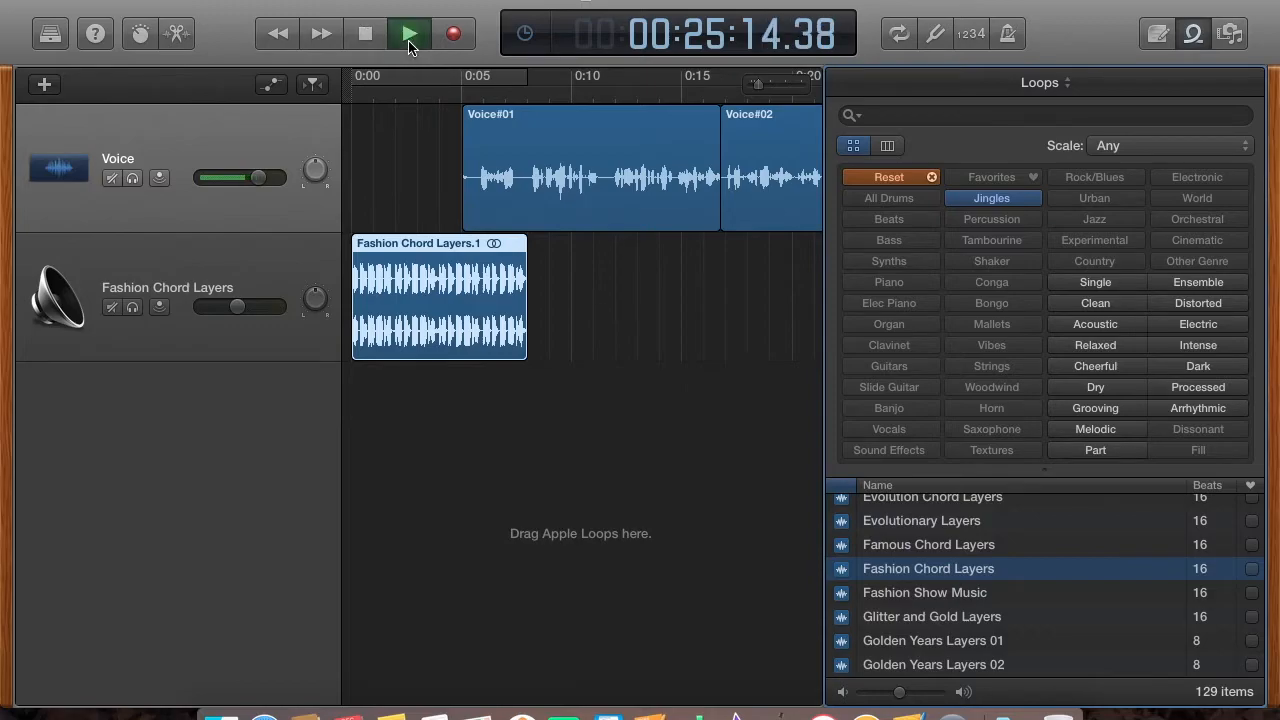
pyautogui.press('c')
pyautogui.click(410, 34)
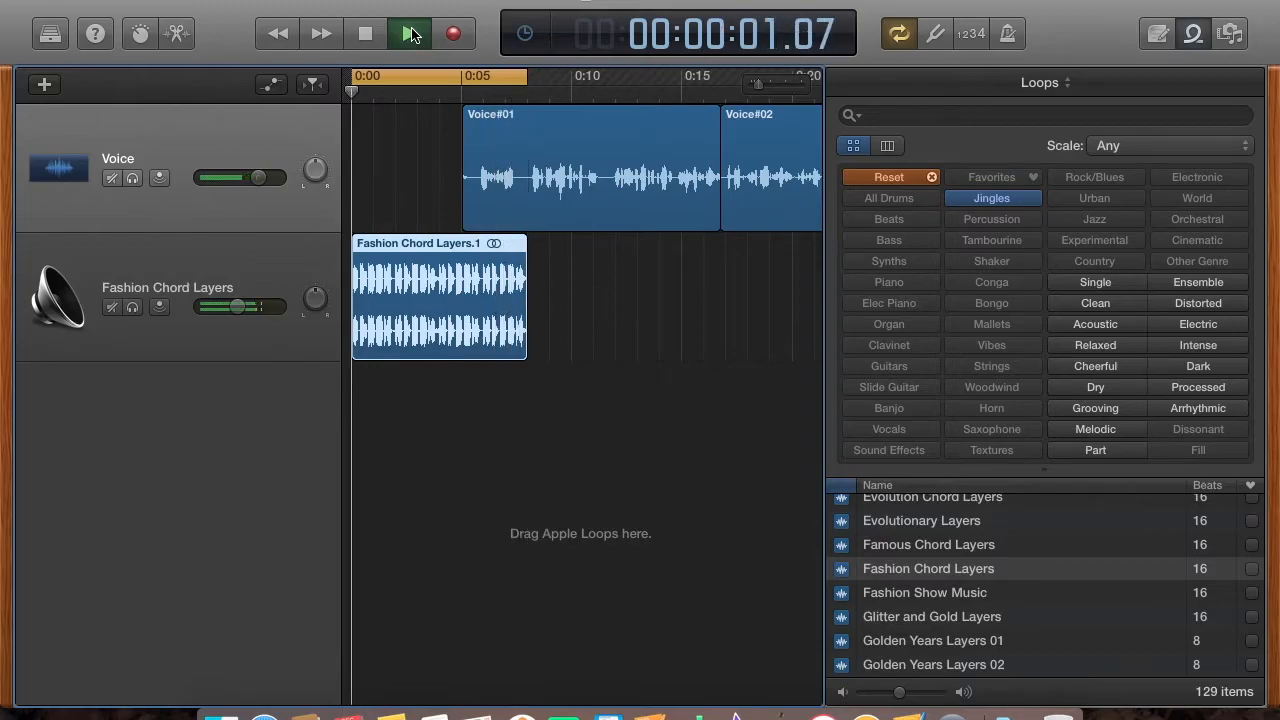
pyautogui.click(410, 34)
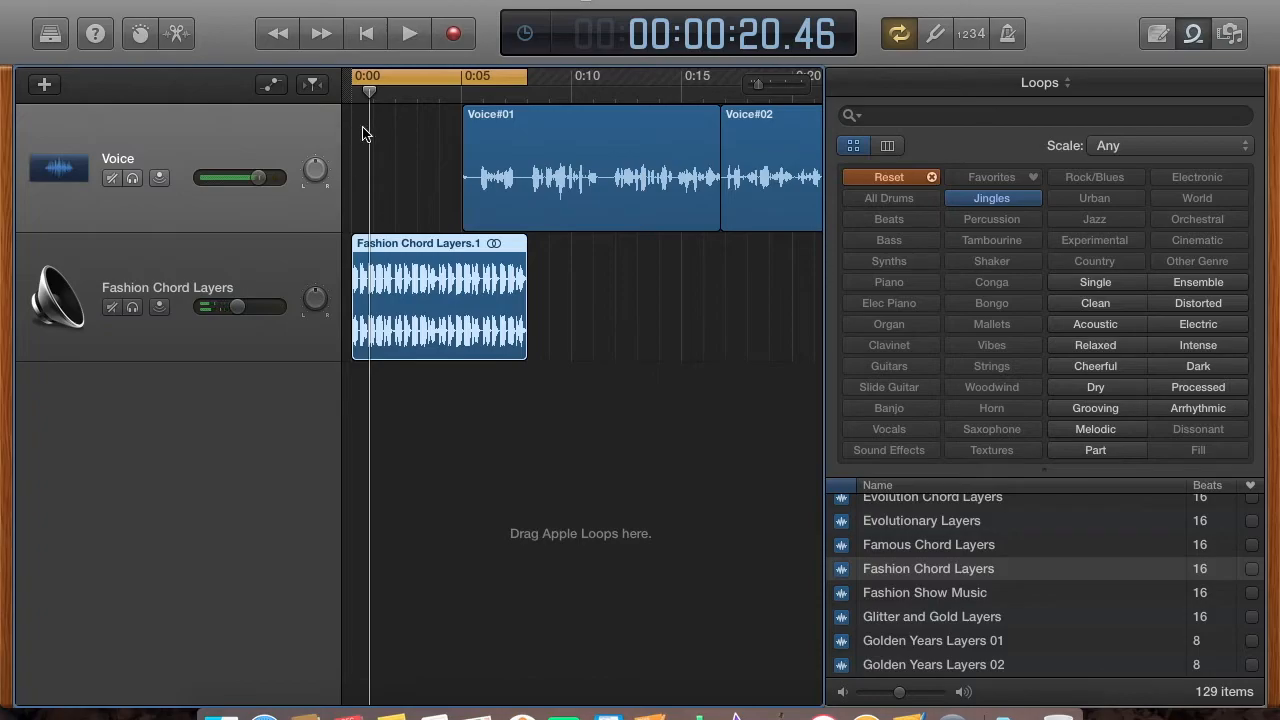
pyautogui.moveTo(376, 89); pyautogui.dragTo(351, 92)
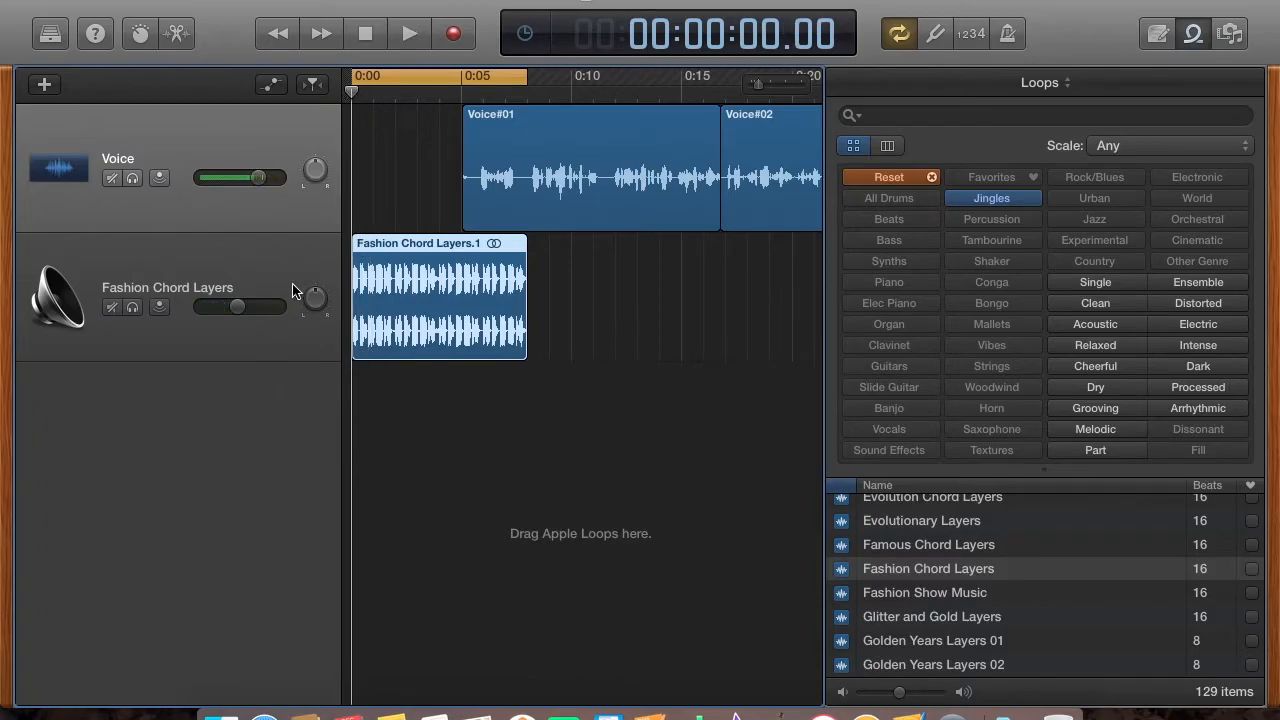
# Raise the Fashion Chord Layers track's volume slightly and show the tracks' volume automation.
pyautogui.moveTo(238, 307)
pyautogui.mouseDown()
pyautogui.moveTo(223, 307)
pyautogui.moveTo(239, 307)
pyautogui.mouseUp()
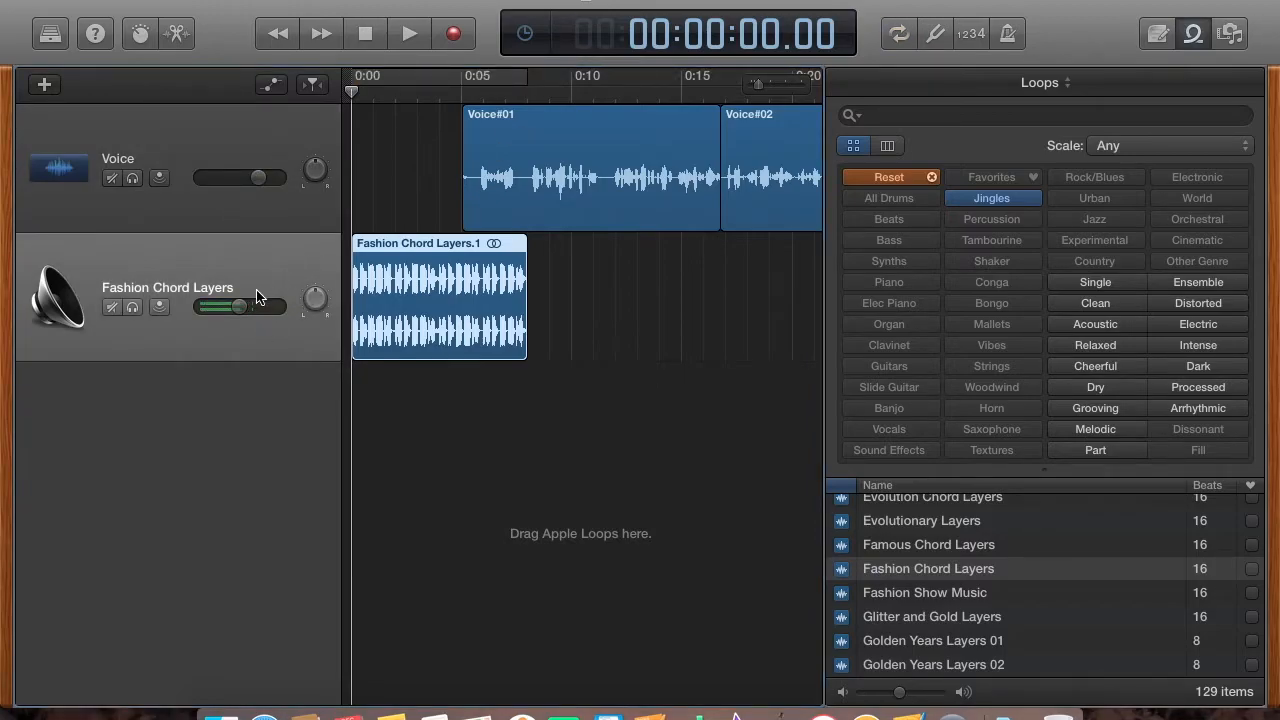
pyautogui.click(271, 87)
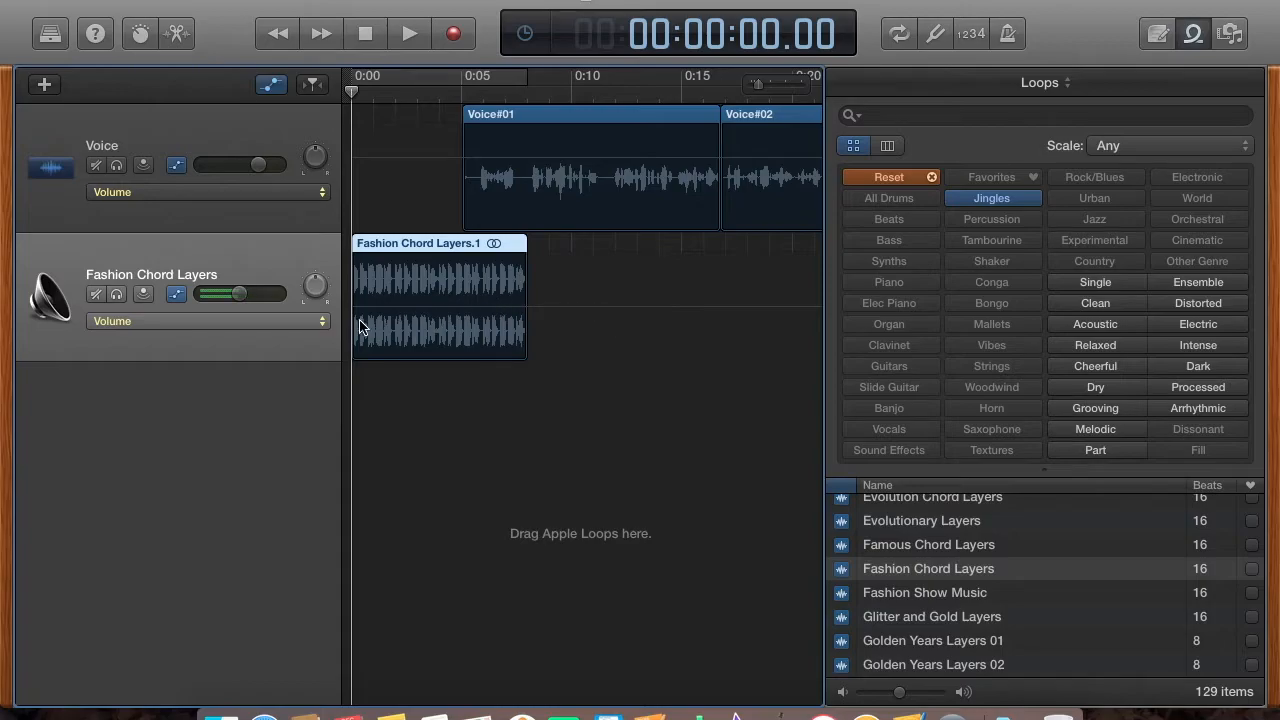
pyautogui.moveTo(240, 295); pyautogui.dragTo(244, 296)
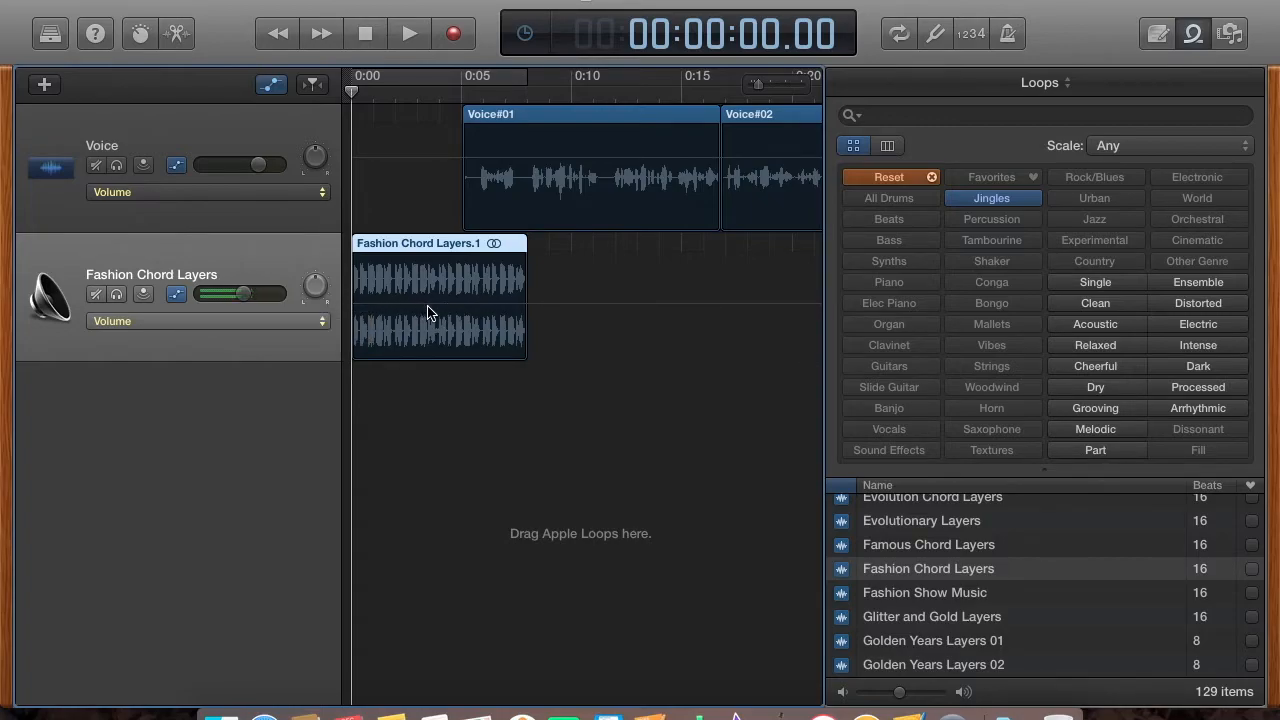
# Fade out the Fashion Chord Layers volume with automation points from about 0:03 down to silence at about 0:08, and play the result.
pyautogui.press('a')
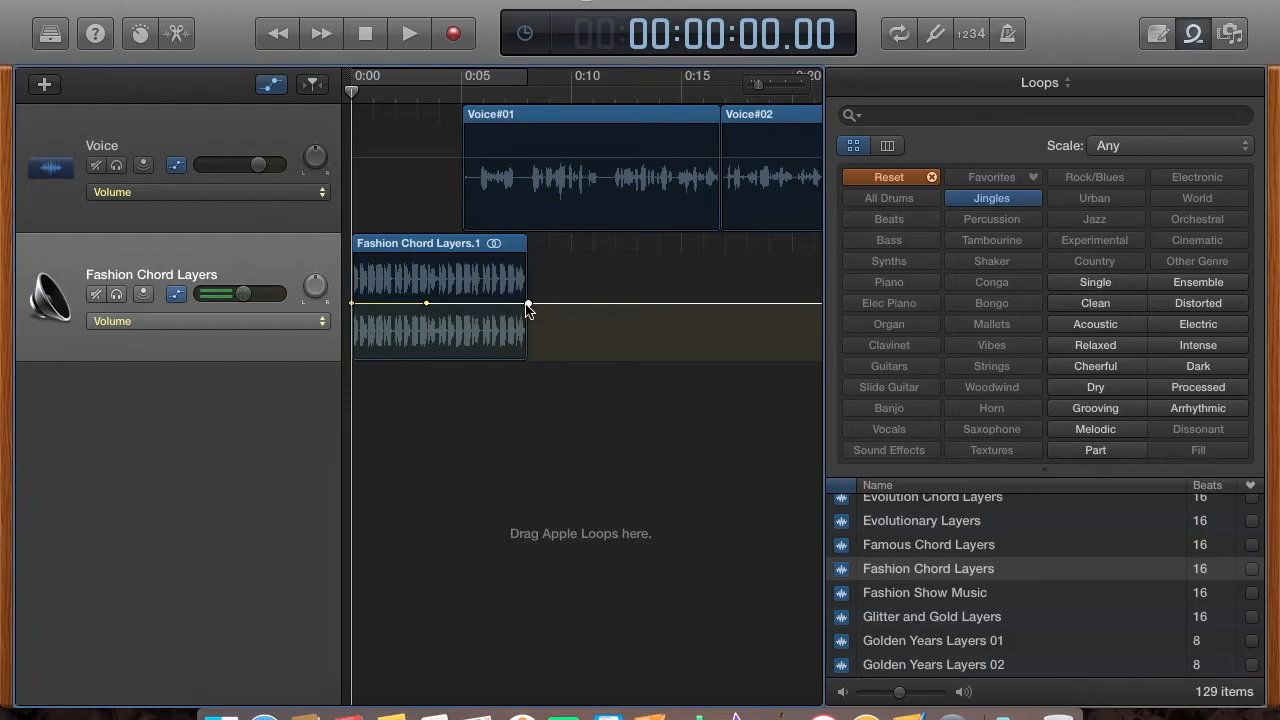
pyautogui.moveTo(528, 302); pyautogui.dragTo(528, 358)
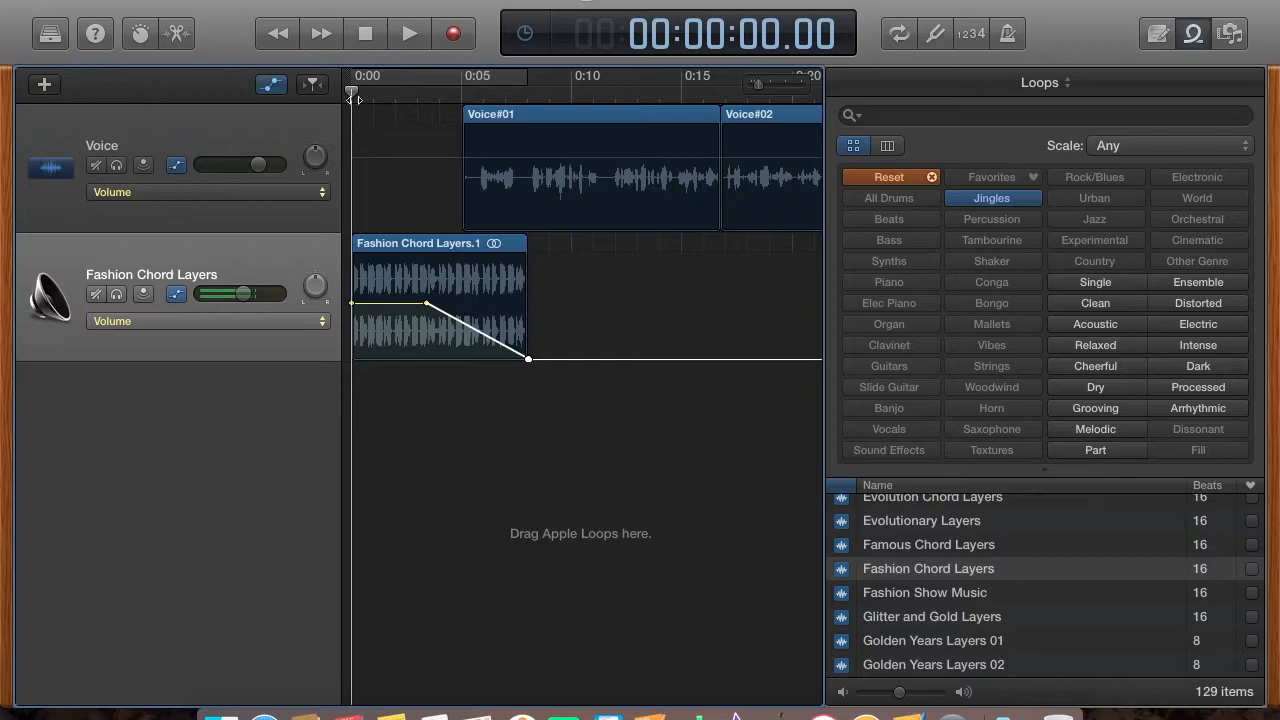
pyautogui.click(409, 34)
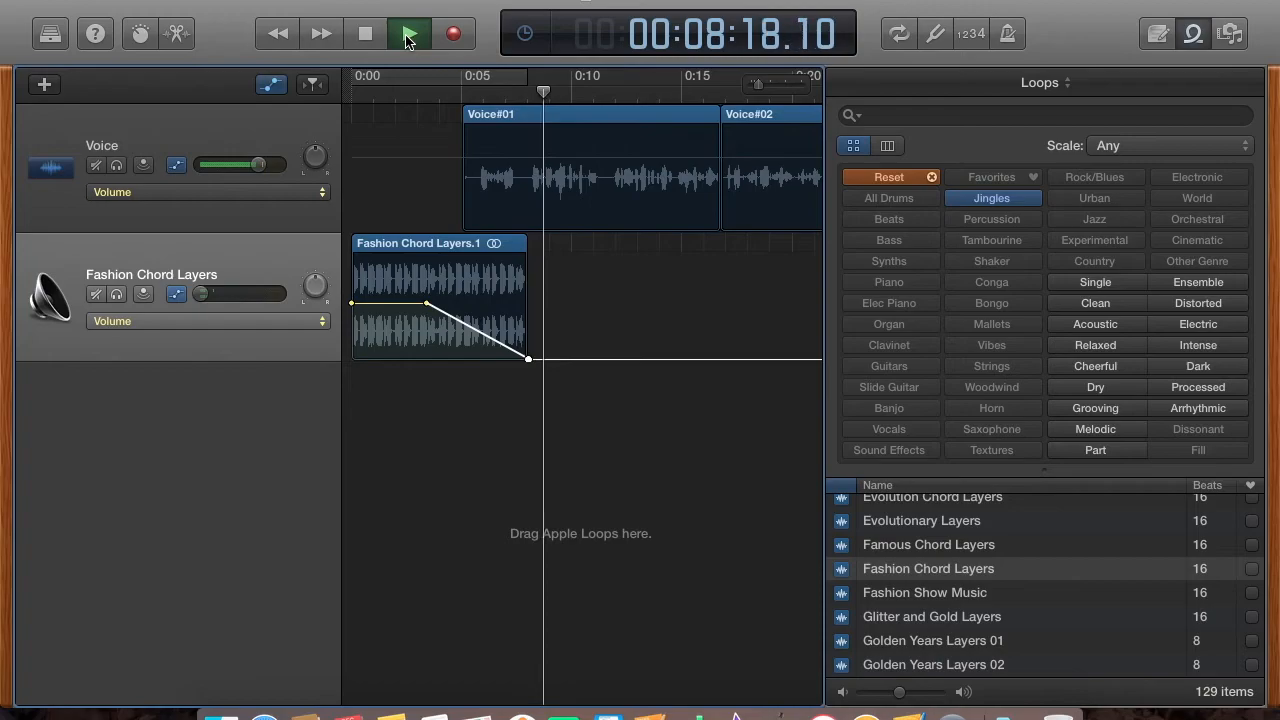
pyautogui.click(409, 36)
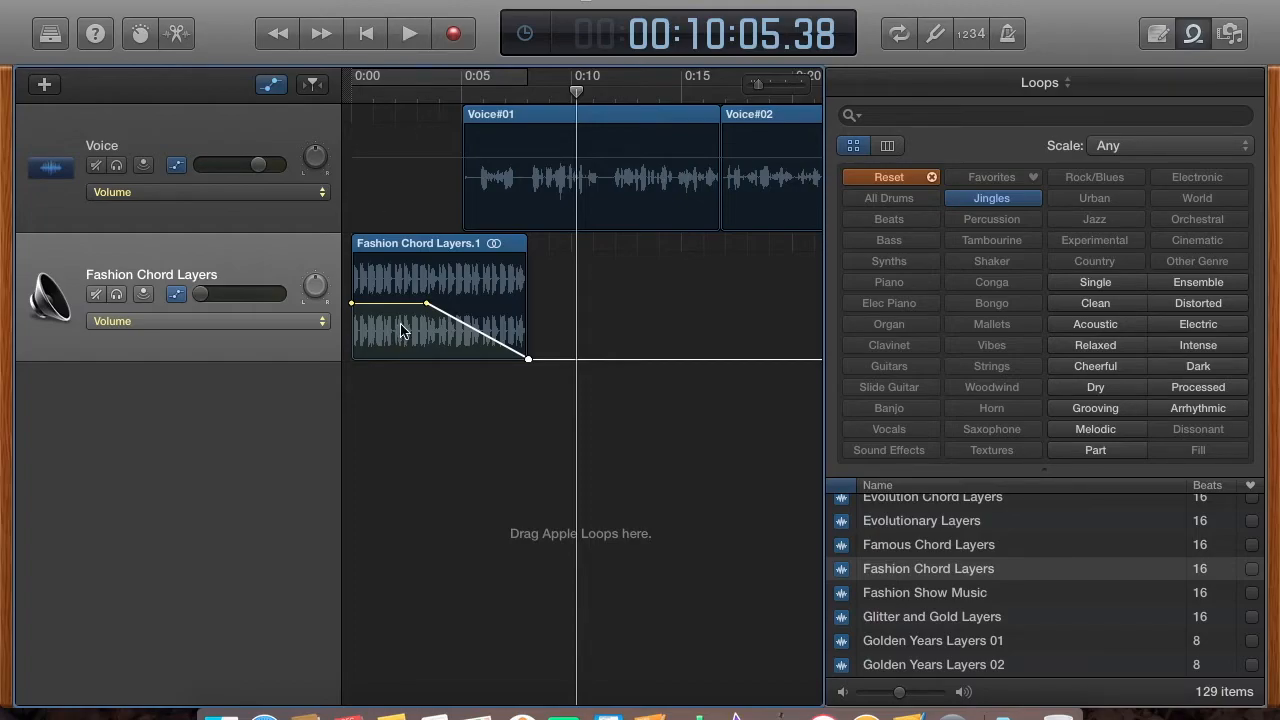
# Check the end of the Voice track and browse the Jingles loops for background music.
pyautogui.hscroll(5, 566, 308)
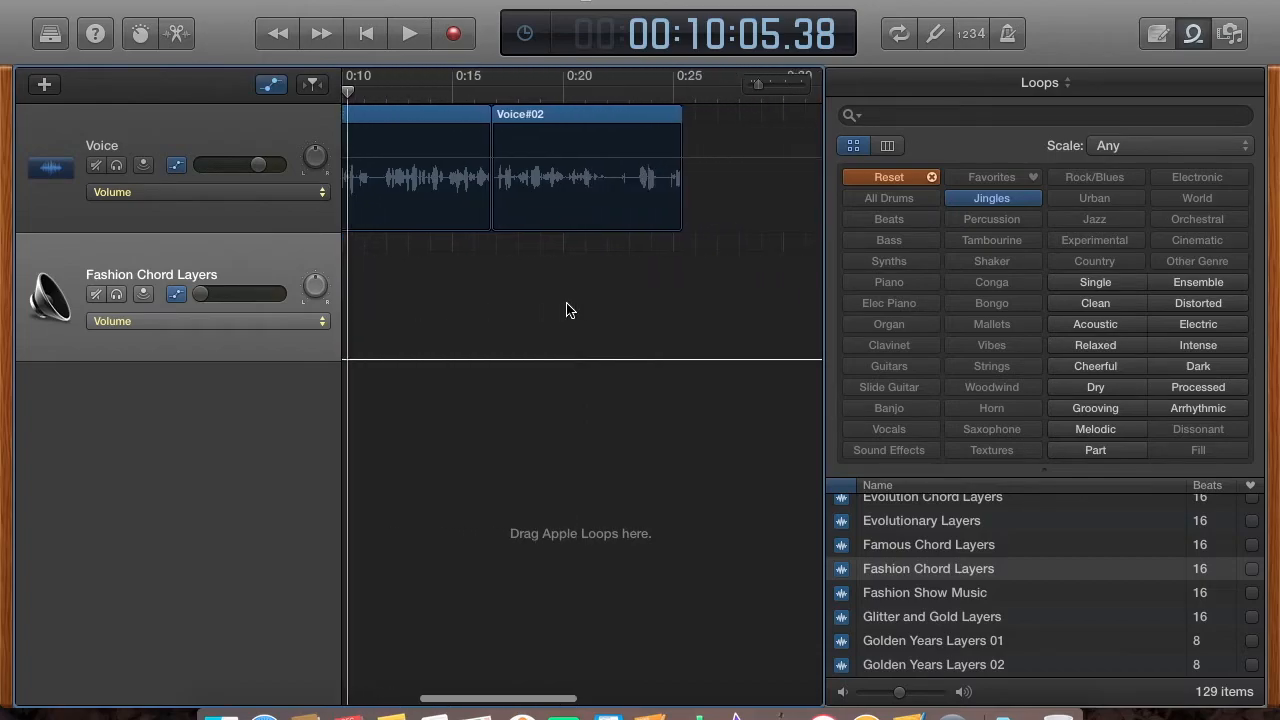
pyautogui.hscroll(1, 566, 308)
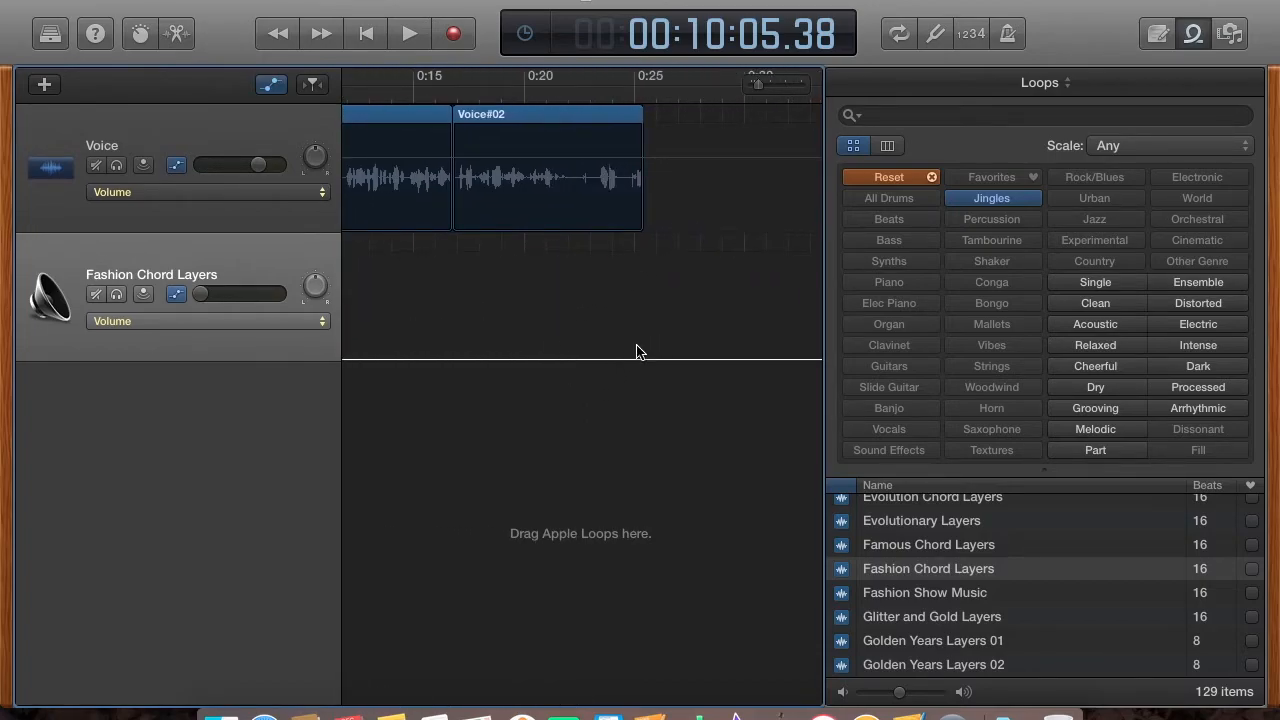
pyautogui.hscroll(-6, 636, 352)
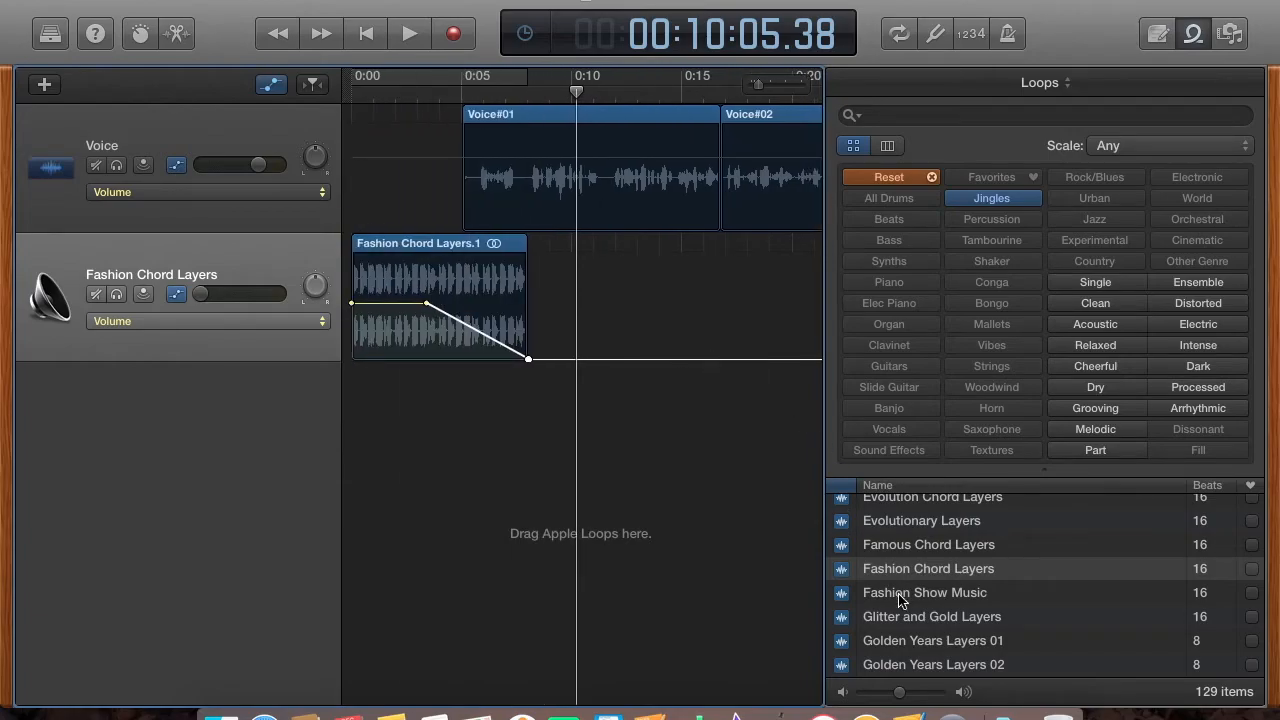
pyautogui.scroll(-3, 899, 600)
pyautogui.scroll(-1, 899, 600)
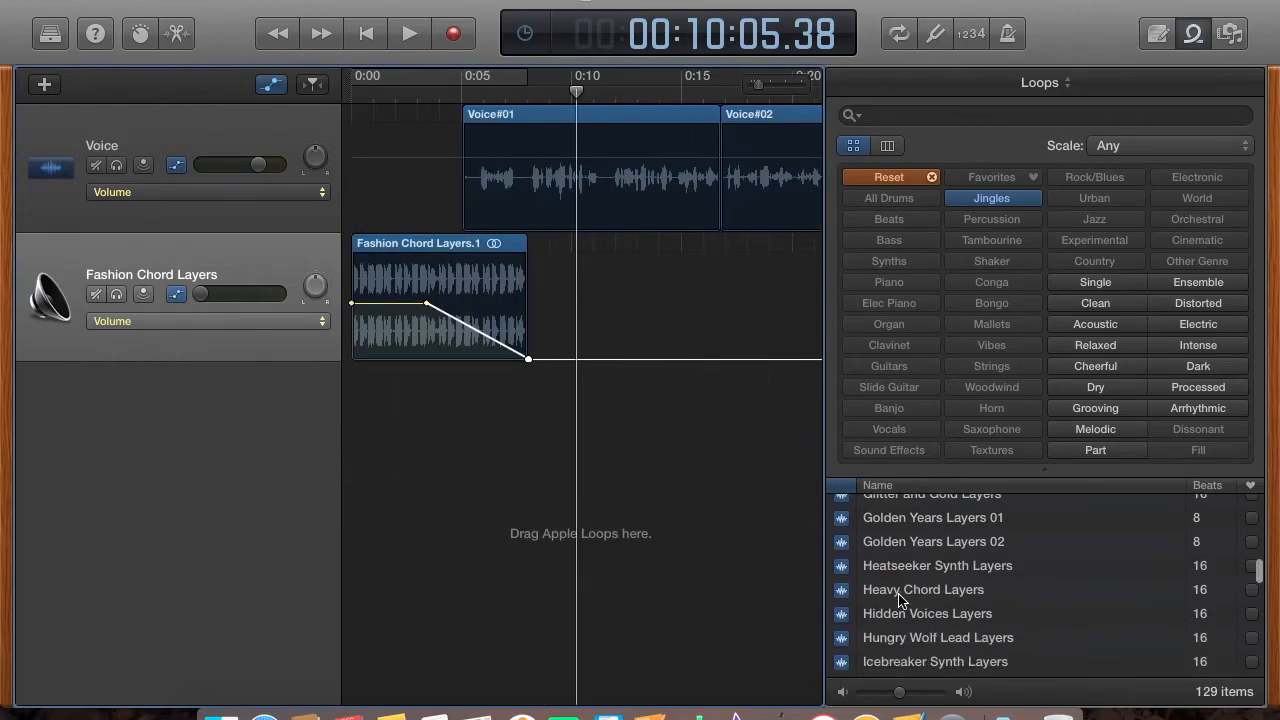
pyautogui.scroll(-6, 899, 600)
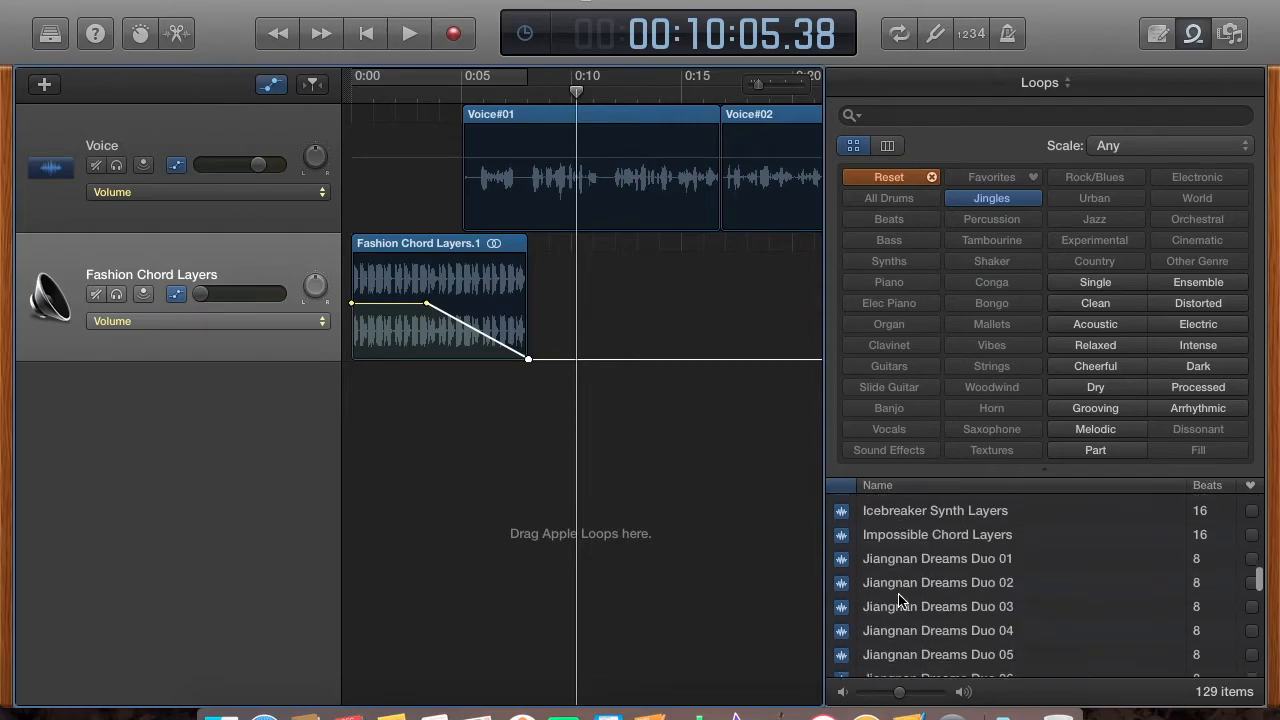
pyautogui.scroll(-3, 899, 600)
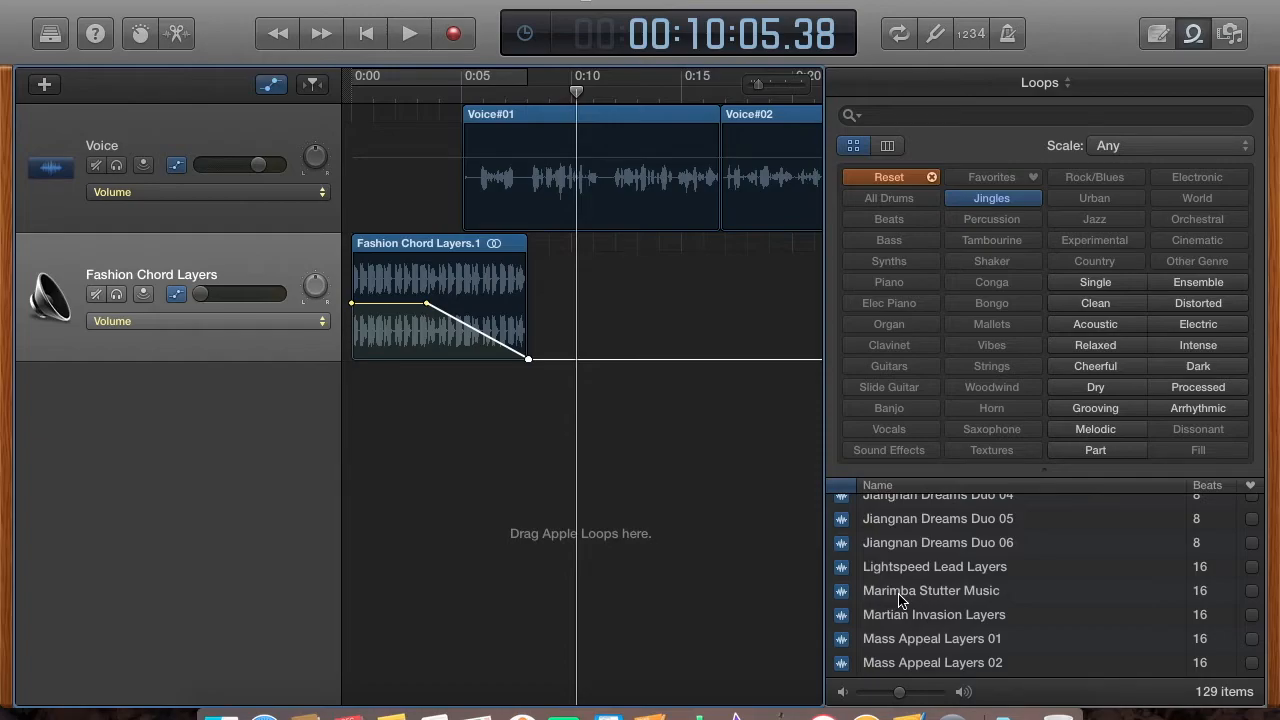
pyautogui.scroll(-4, 899, 600)
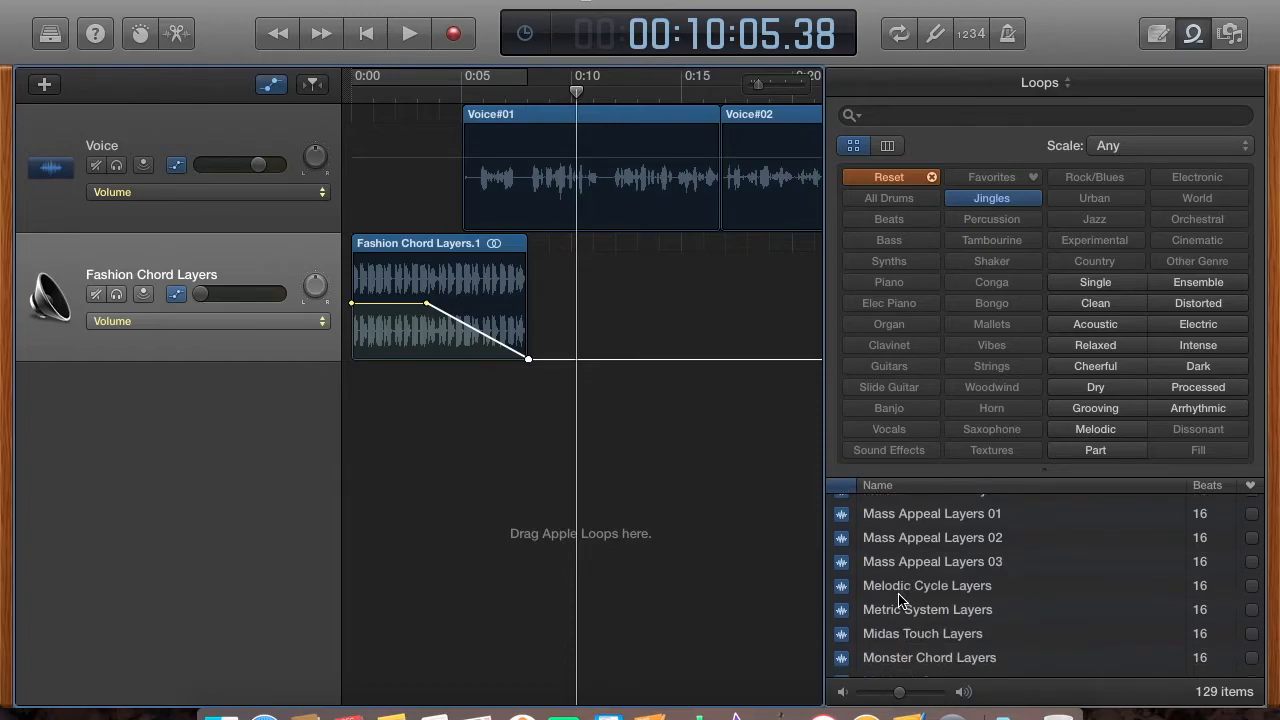
pyautogui.scroll(-5, 899, 600)
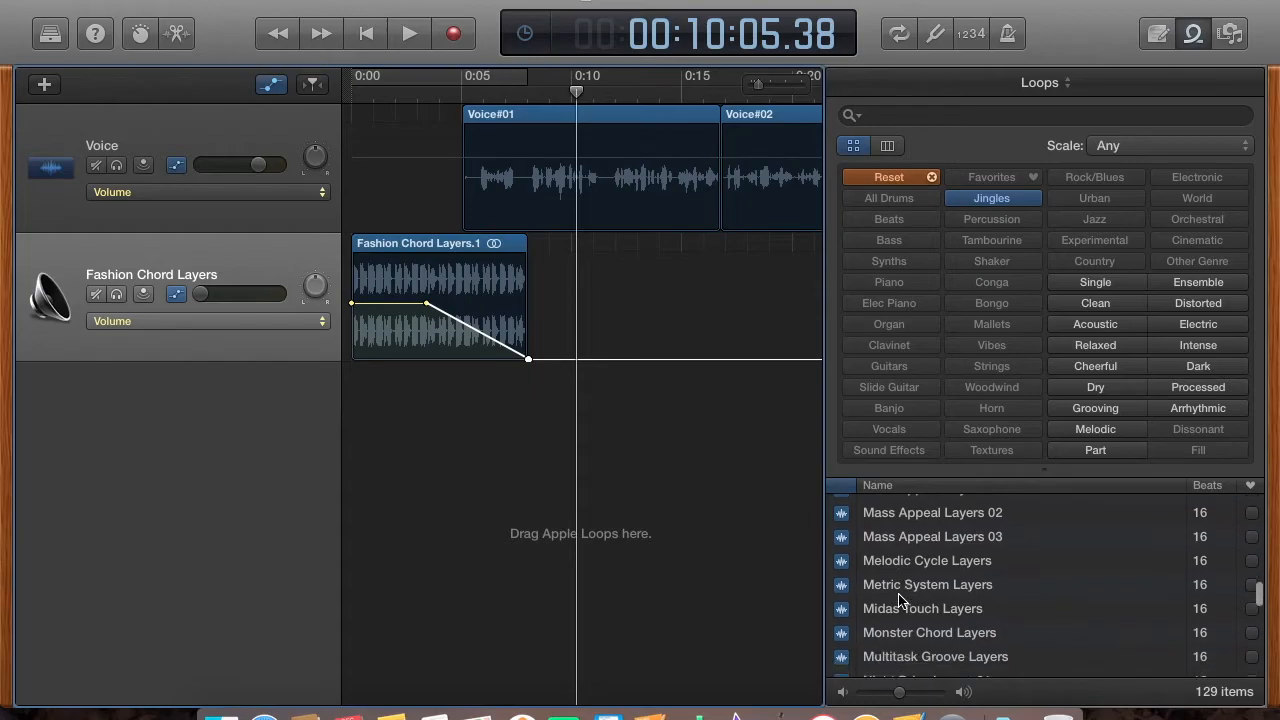
pyautogui.scroll(-2, 899, 600)
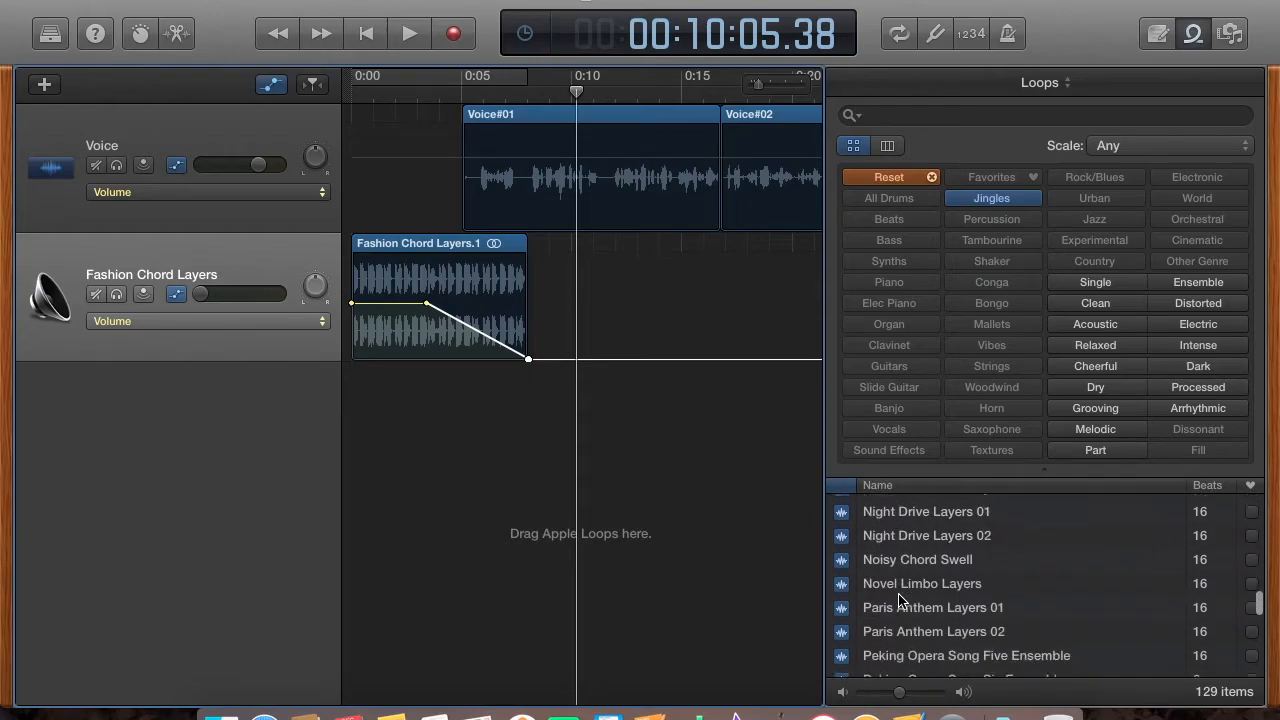
# Preview the Novel Limbo Layers loop and place the Peking Opera Song Five Ensemble loop at about 0:07 on a new track.
pyautogui.click(845, 588)
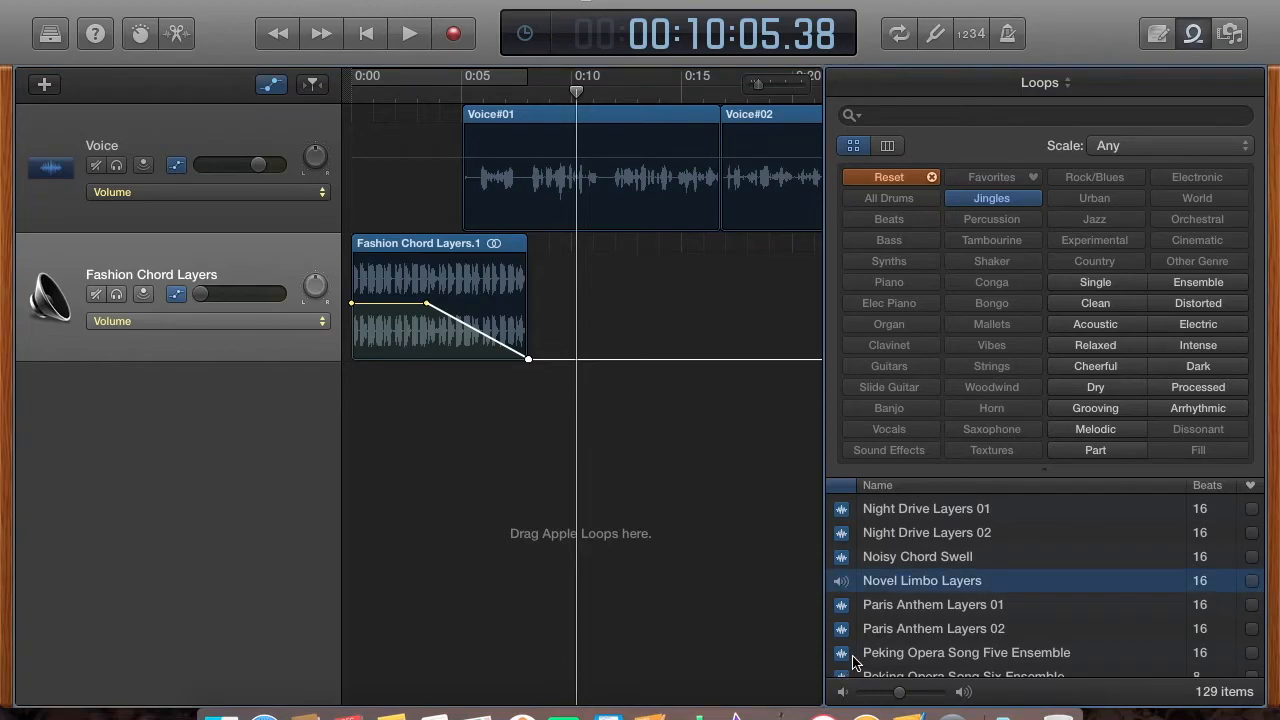
pyautogui.click(888, 662)
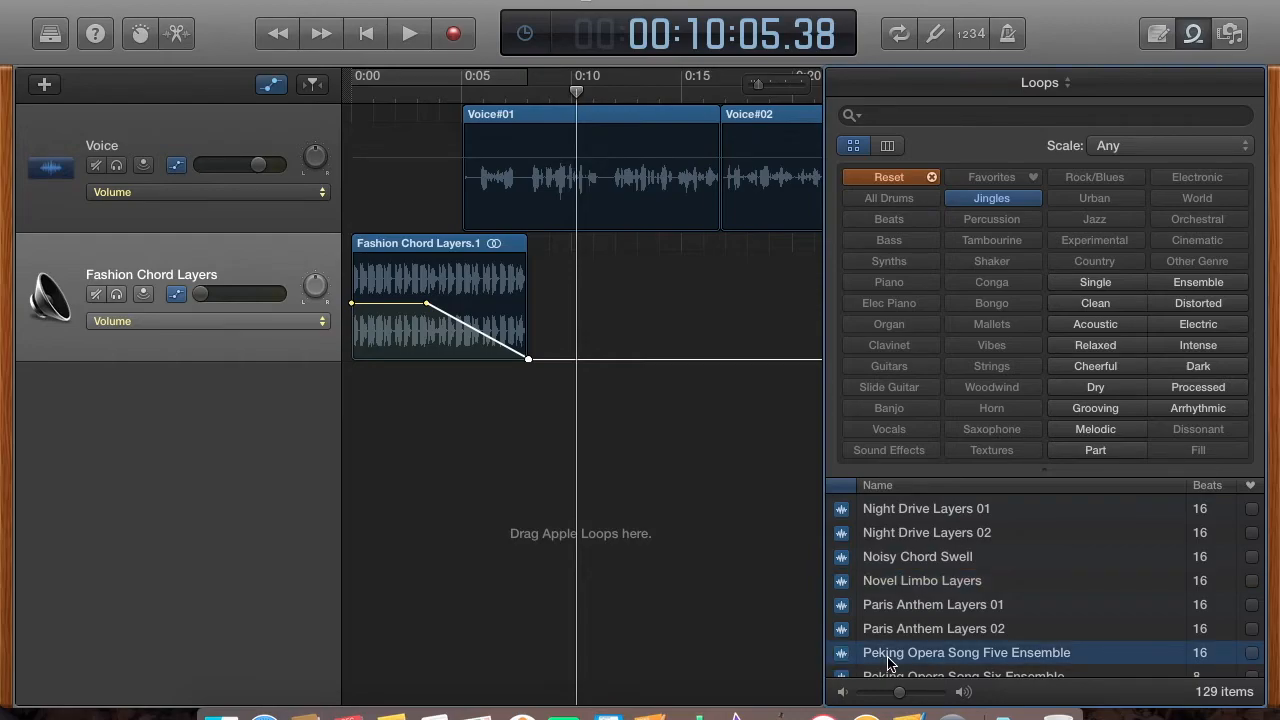
pyautogui.moveTo(888, 662); pyautogui.dragTo(510, 412)
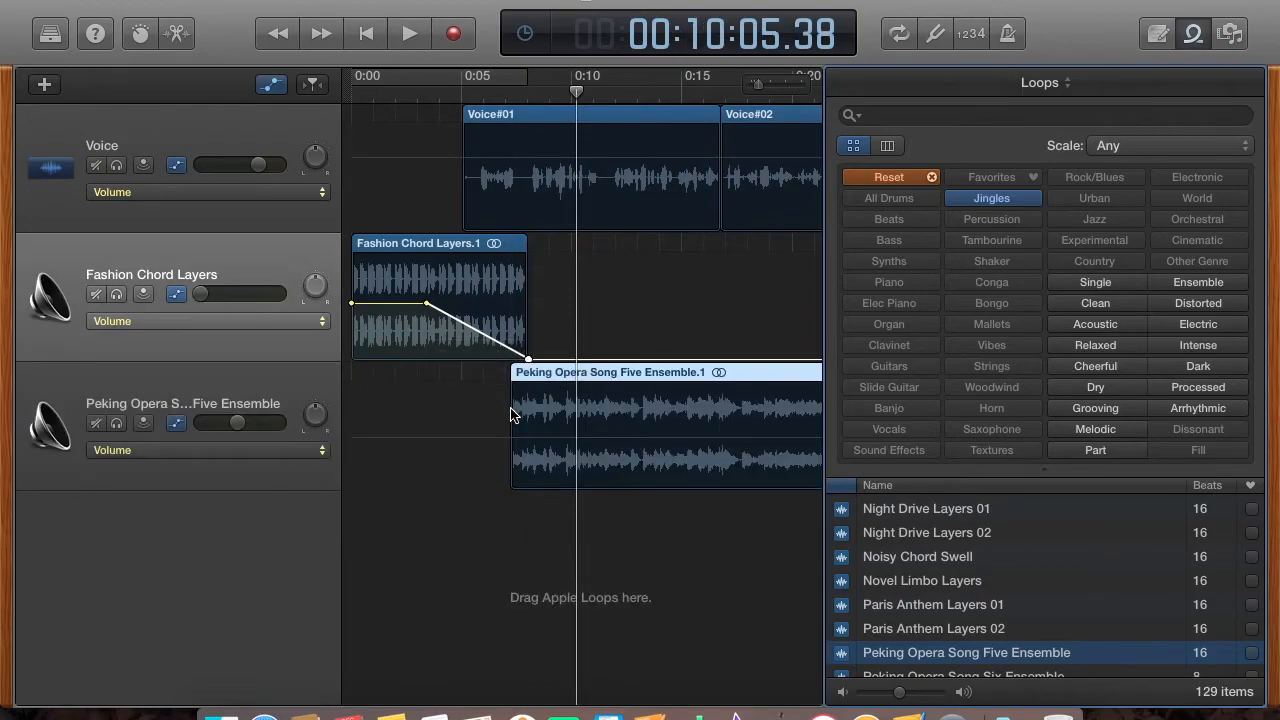
# Hide the automation and extend the Peking Opera Song Five Ensemble region by looping it out to about 0:46.
pyautogui.hscroll(3, 610, 652)
pyautogui.hscroll(1, 610, 652)
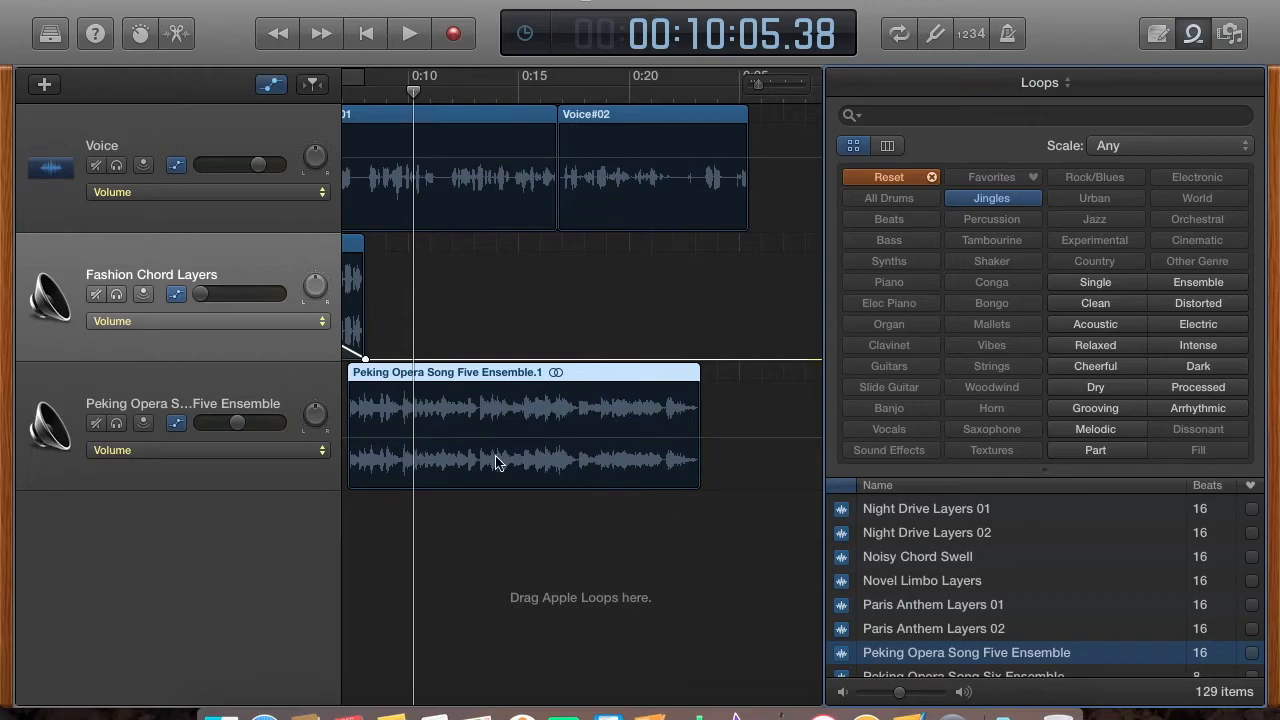
pyautogui.hscroll(4, 591, 520)
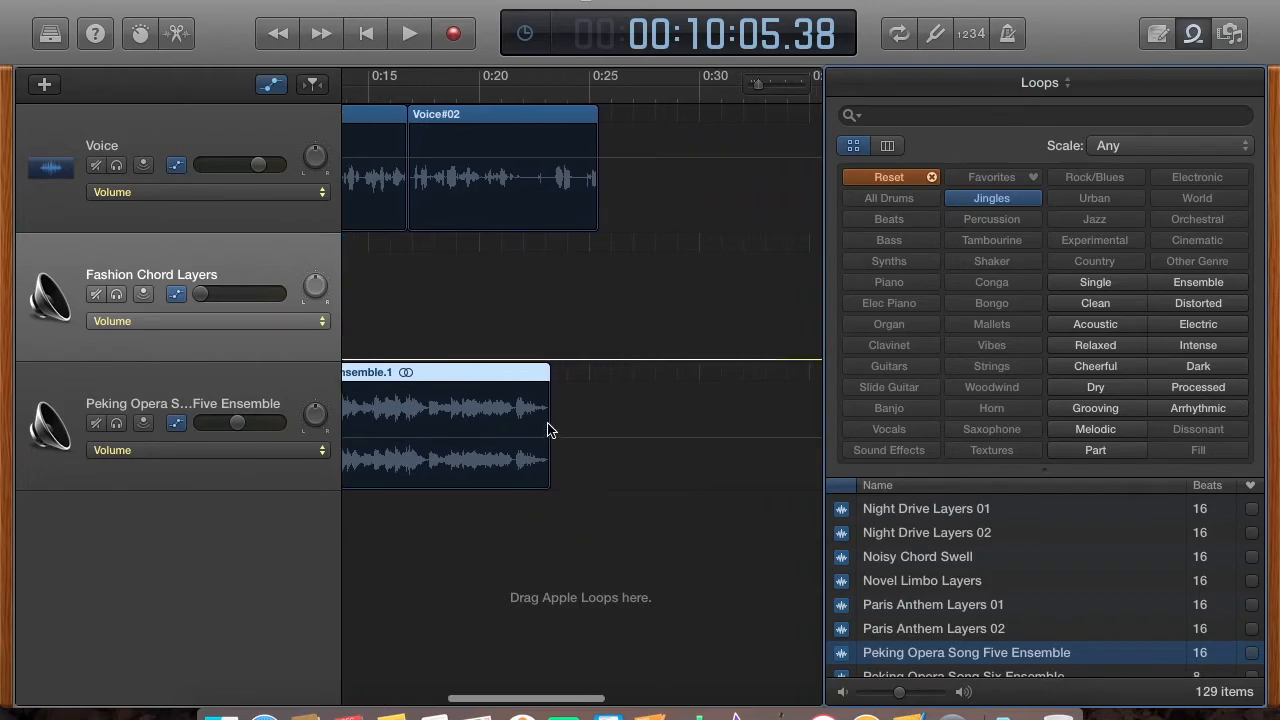
pyautogui.click(459, 380)
pyautogui.click(276, 390)
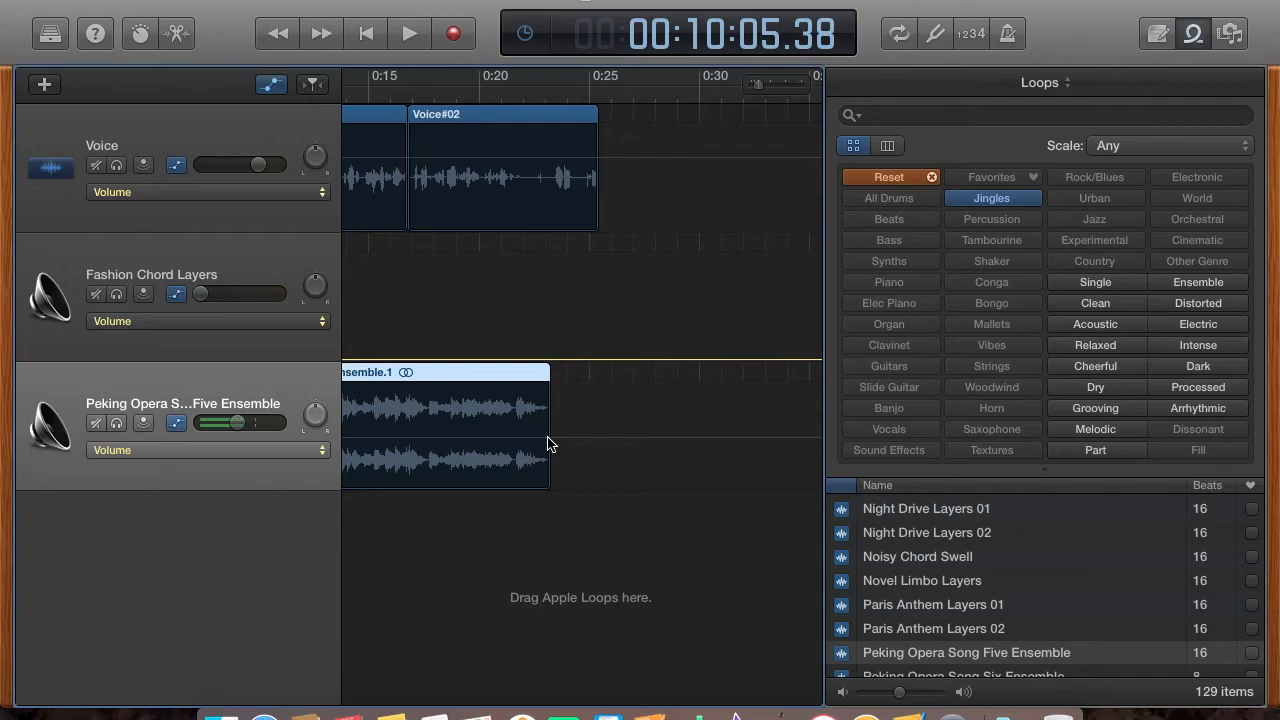
pyautogui.click(272, 86)
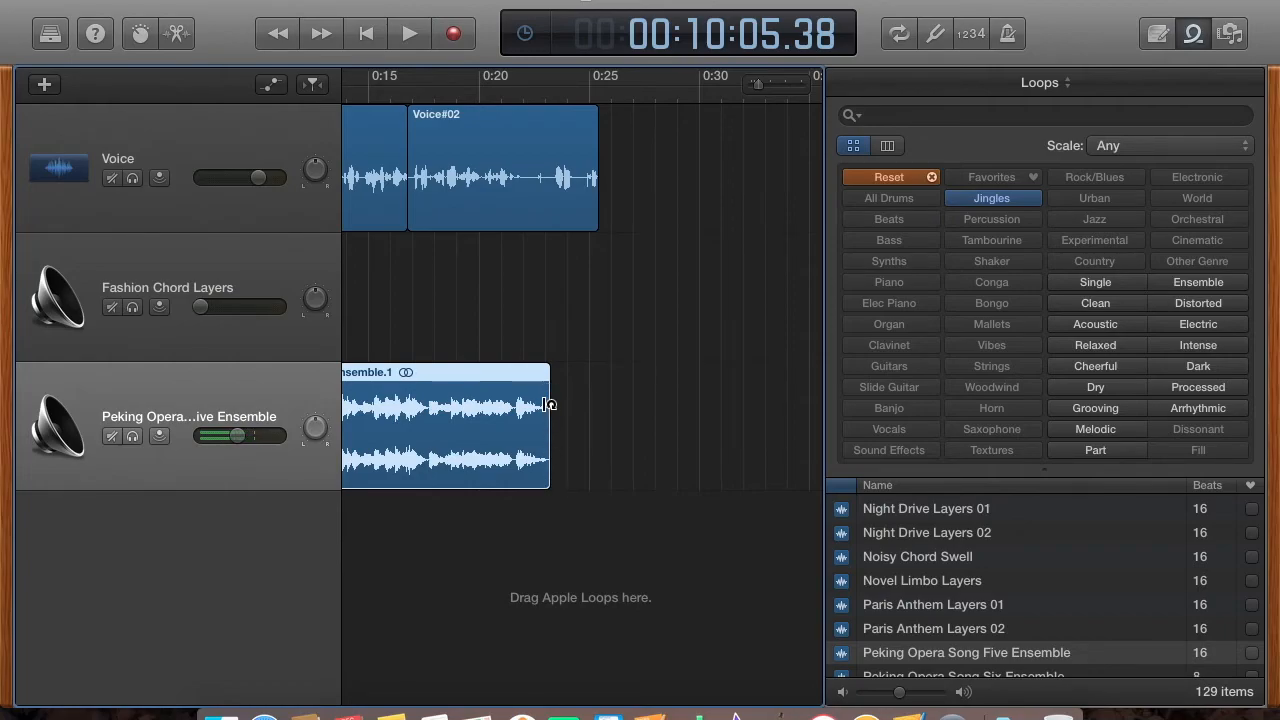
pyautogui.moveTo(548, 406); pyautogui.dragTo(820, 415)
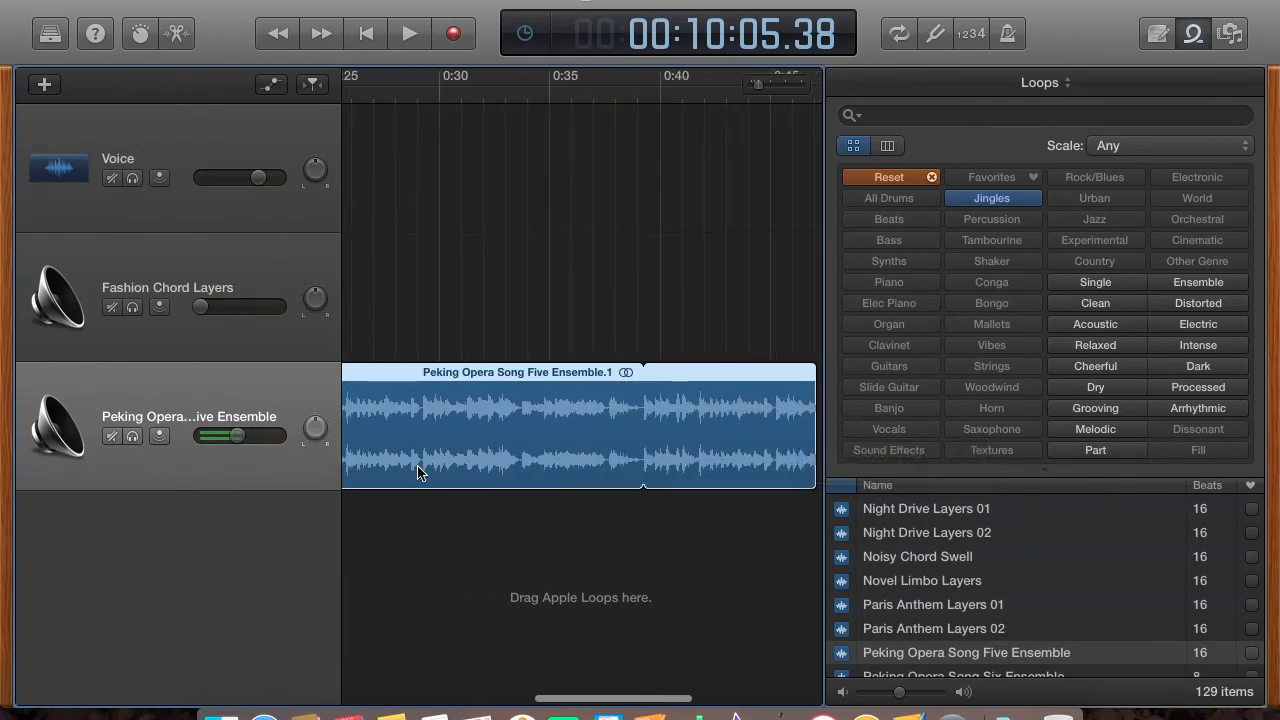
pyautogui.hscroll(-5, 417, 465)
pyautogui.hscroll(5, 418, 474)
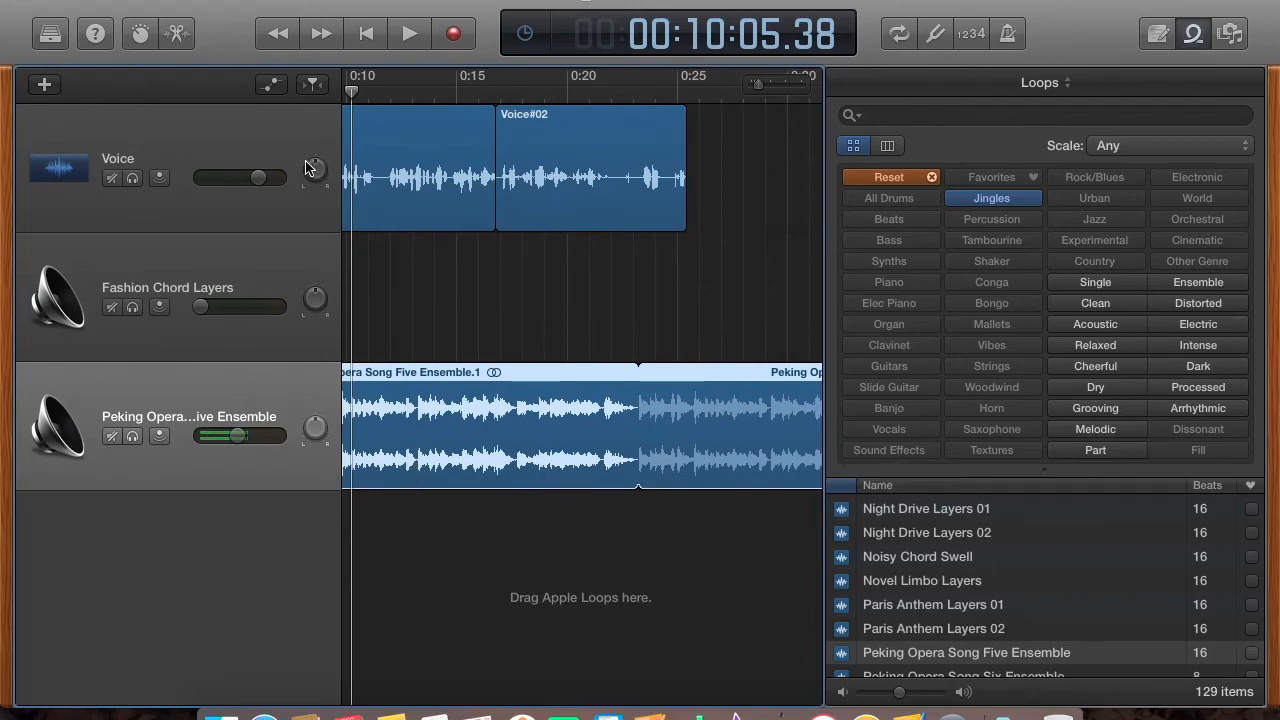
# Show the automation again and lower the Peking Opera Song Five Ensemble track's volume to -17.0 dB.
pyautogui.click(269, 87)
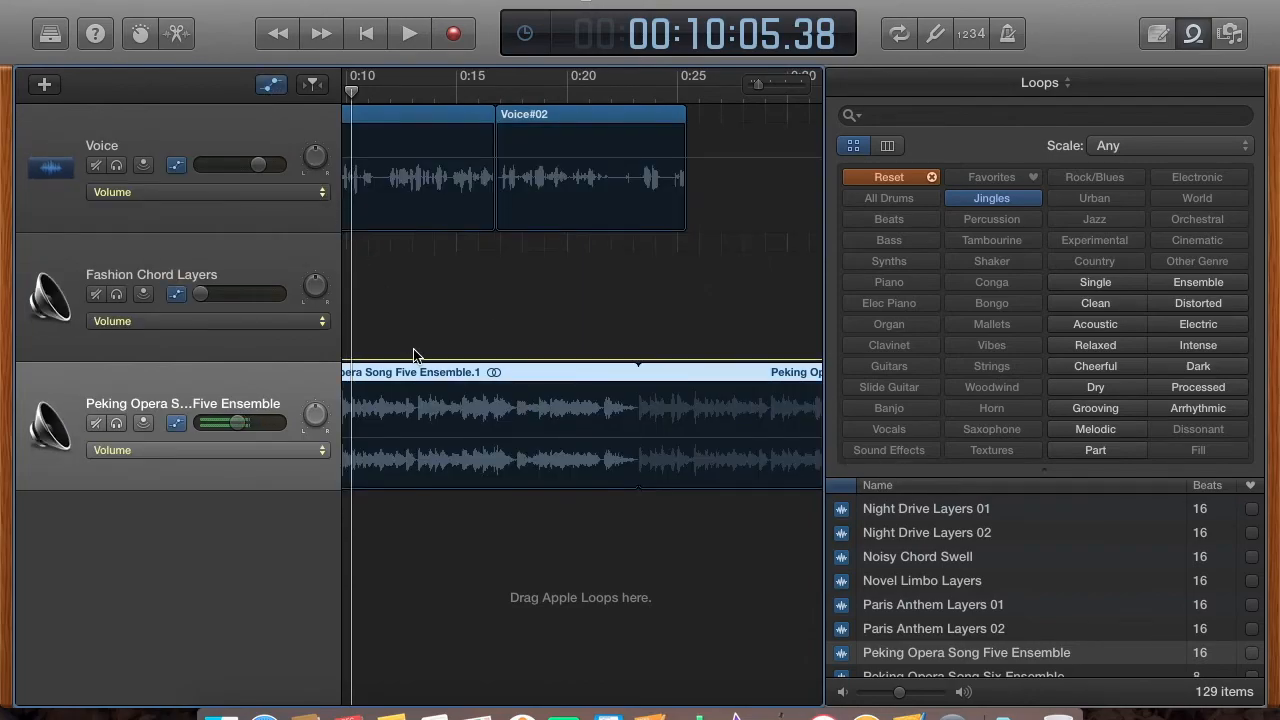
pyautogui.hscroll(-3, 415, 355)
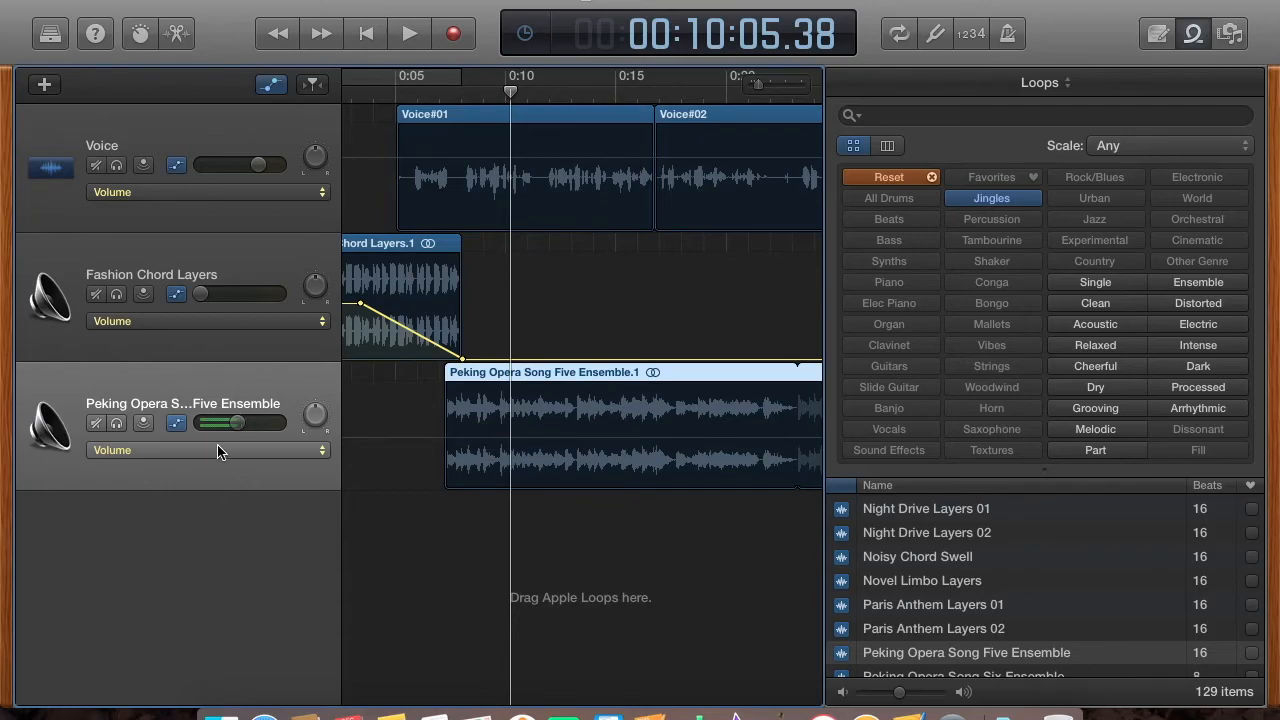
pyautogui.moveTo(237, 433); pyautogui.dragTo(219, 433)
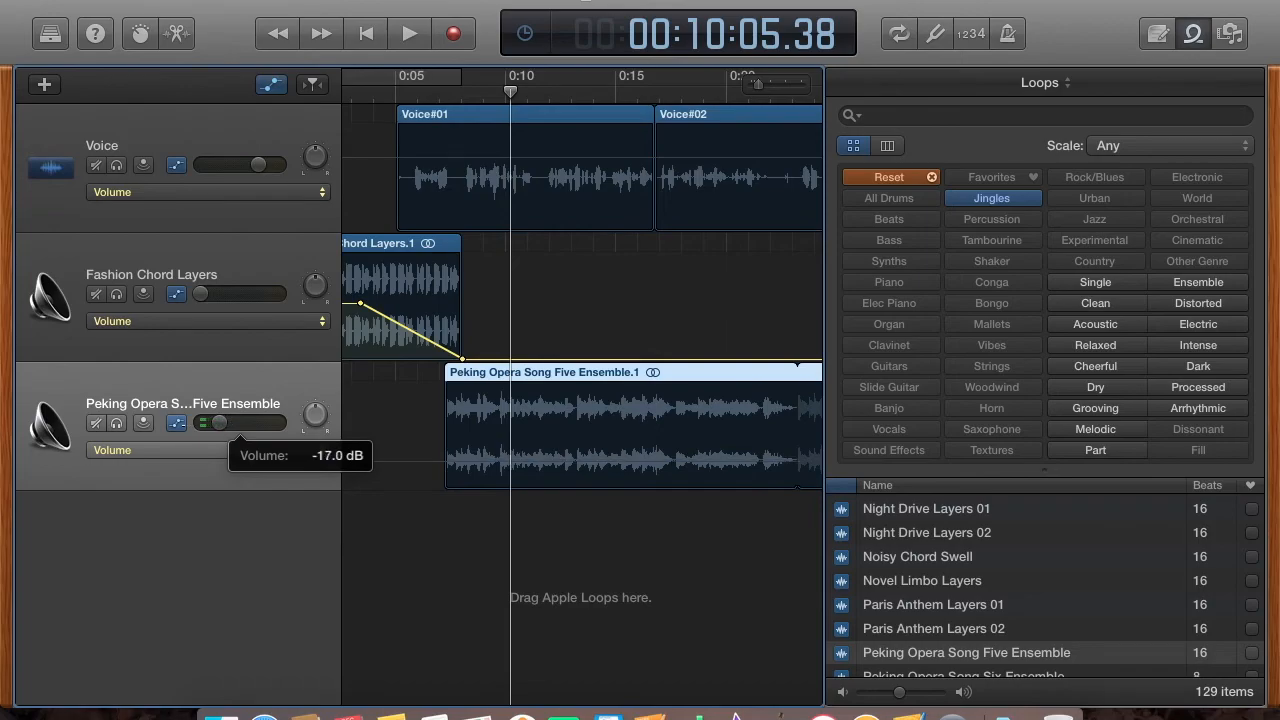
# Play the mix from about 0:02 with the system volume raised, and stop it just after 0:10.
pyautogui.click(350, 96)
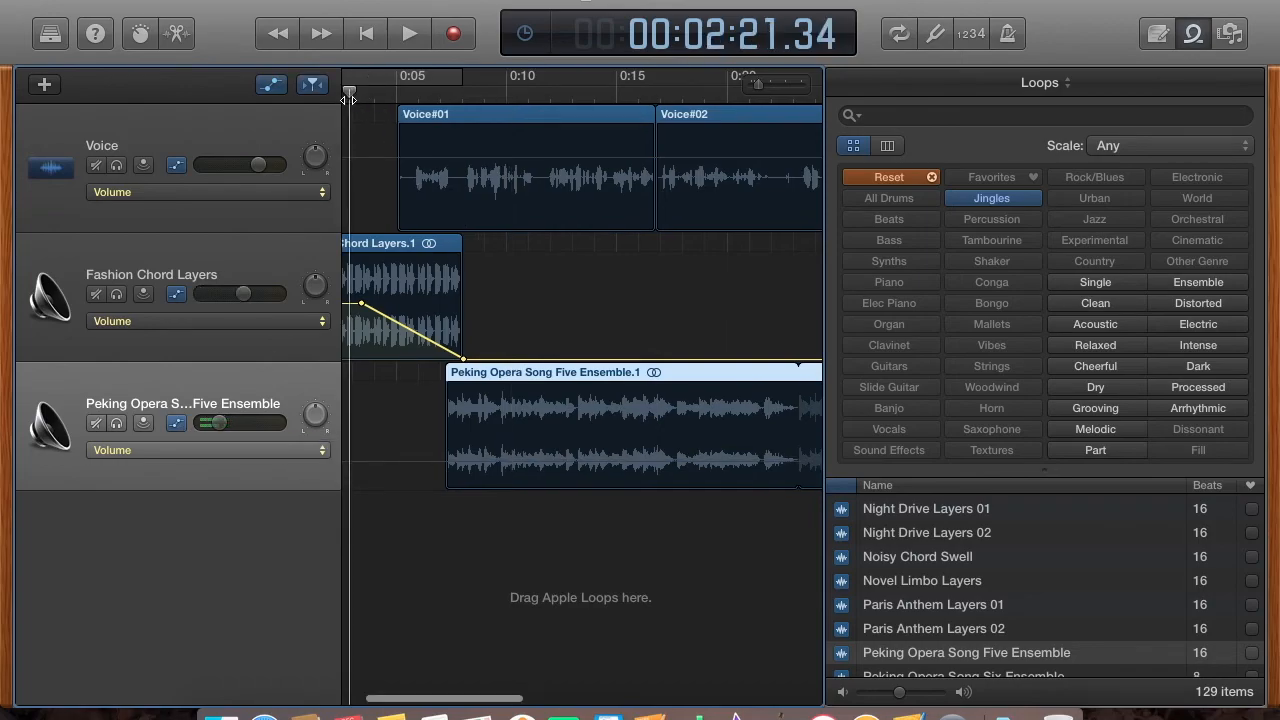
pyautogui.press('space')
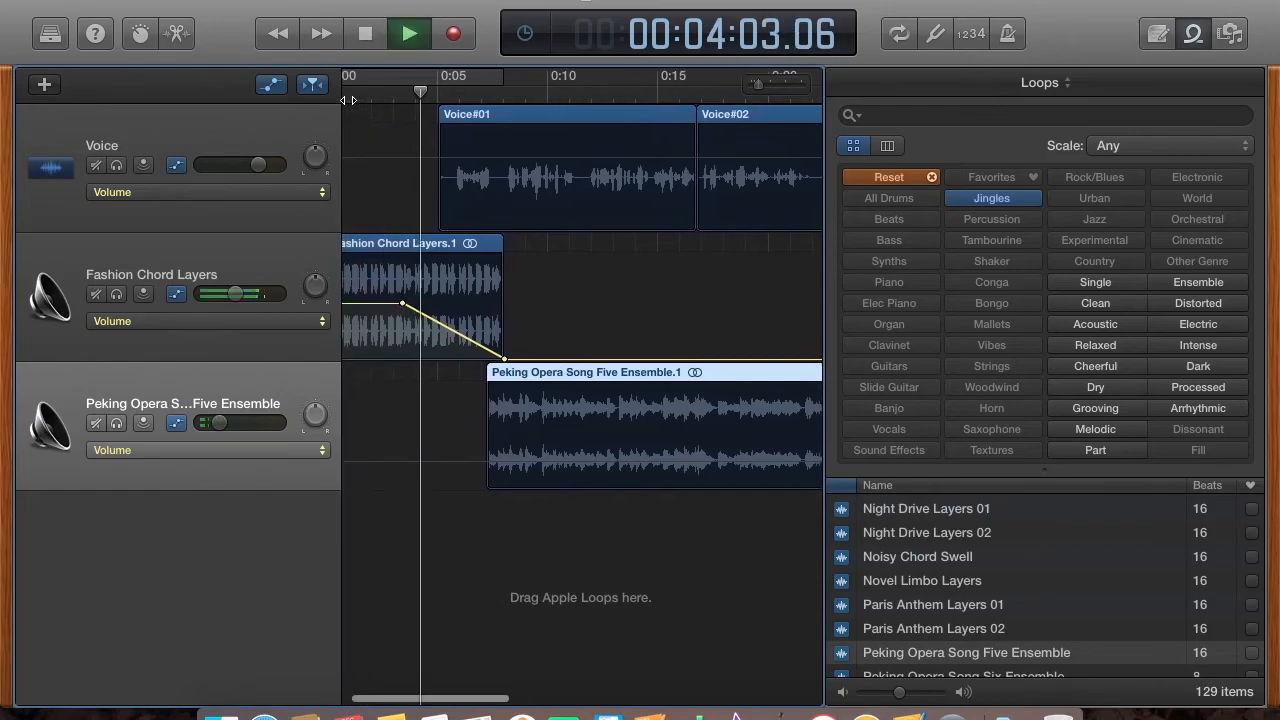
pyautogui.press('XF86AudioRaiseVolume')
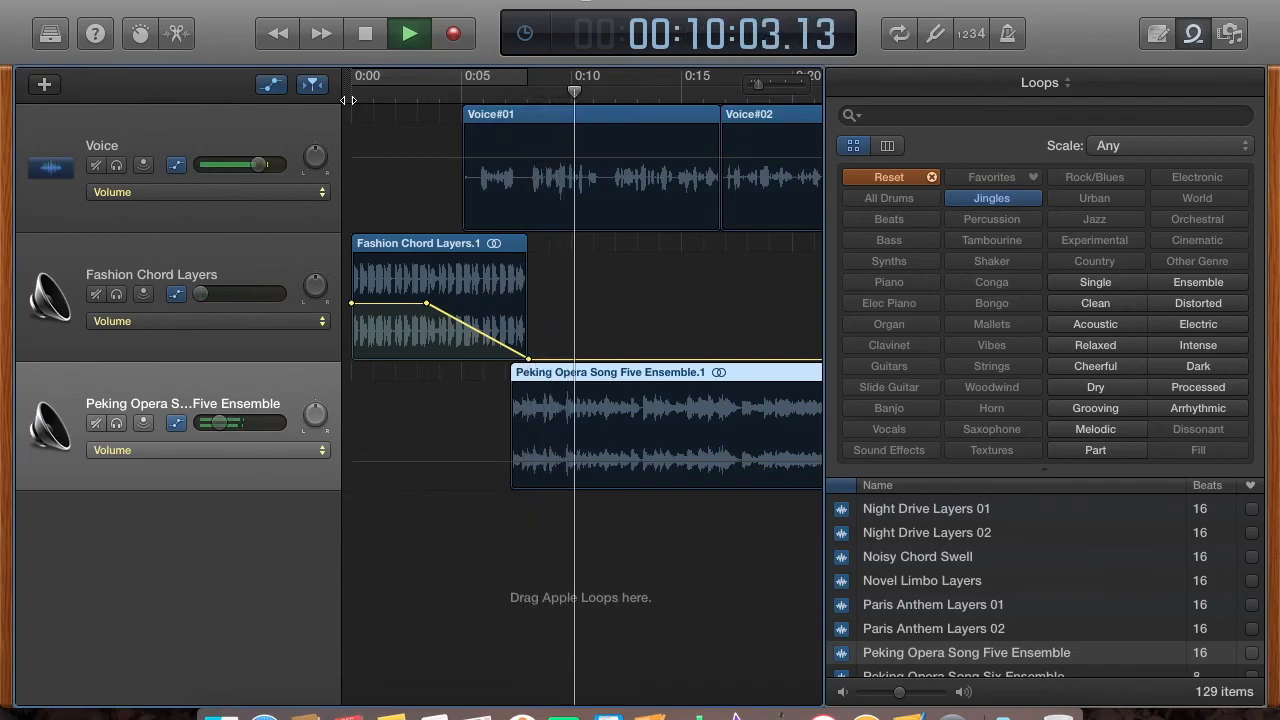
pyautogui.press('space')
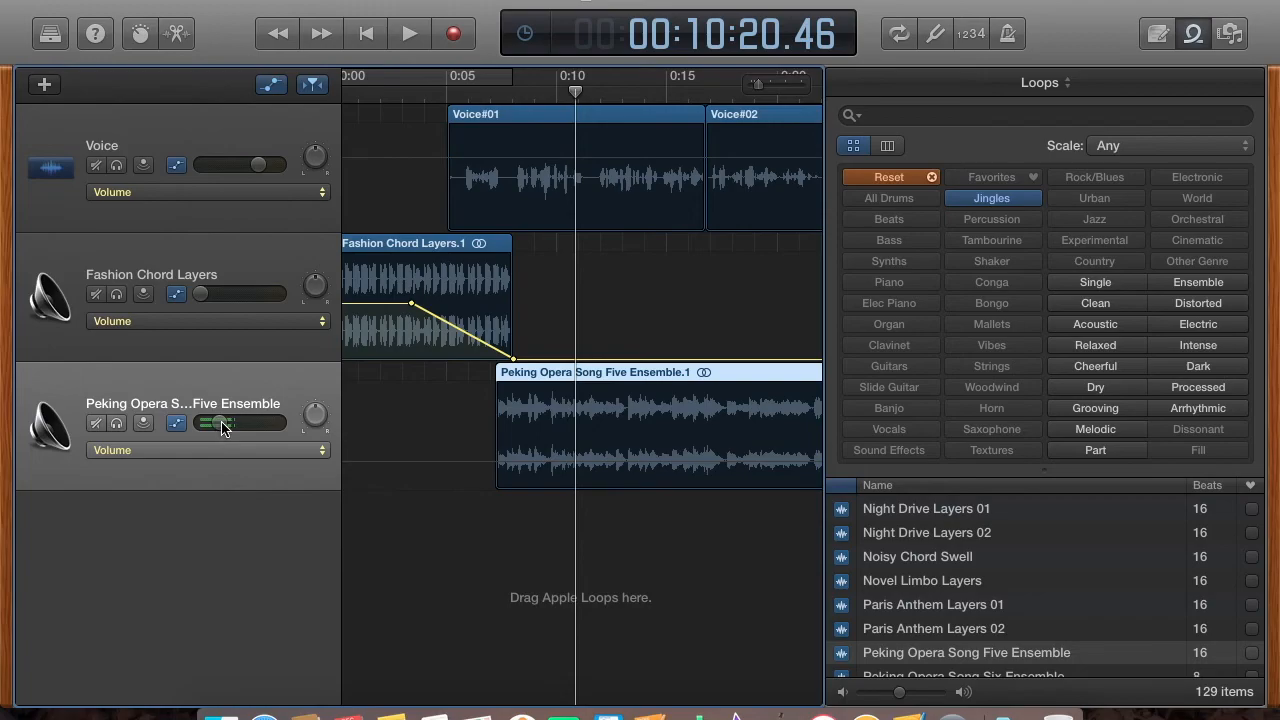
# Lower the Peking Opera Song Five Ensemble track's volume to -31.0 dB and replay the mix from near the start.
pyautogui.moveTo(223, 428); pyautogui.dragTo(208, 423)
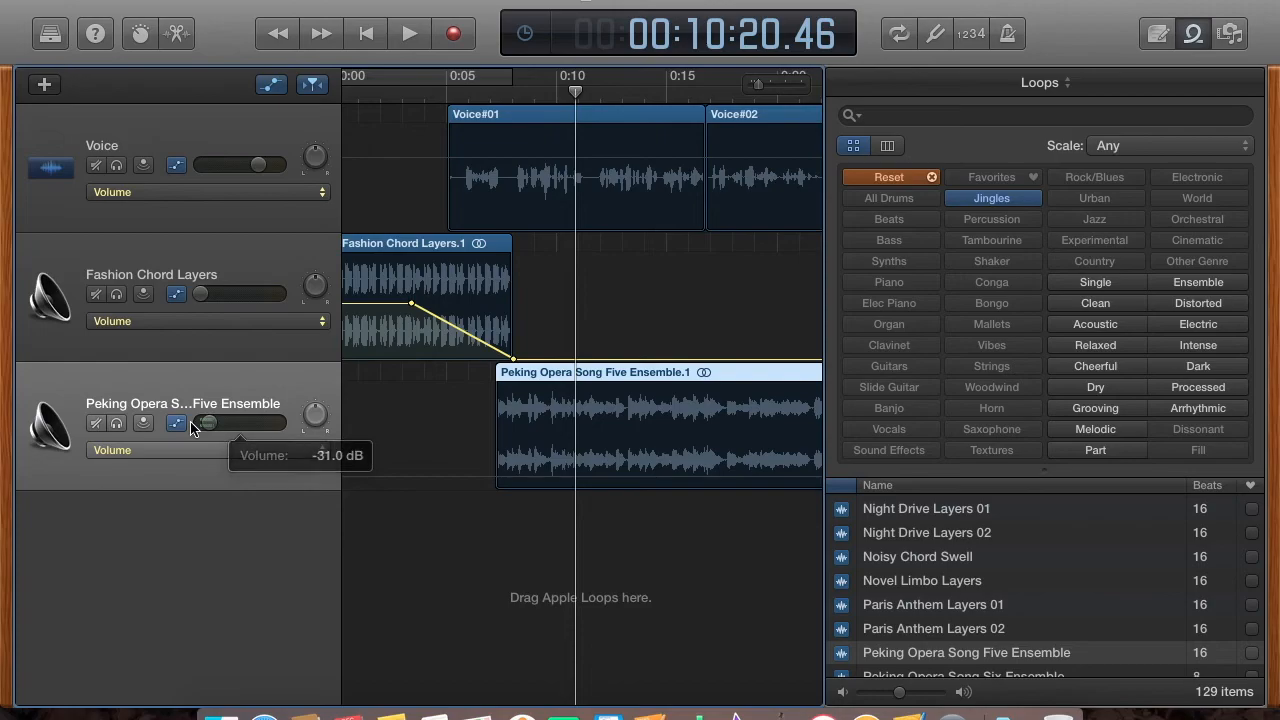
pyautogui.click(384, 96)
pyautogui.press('space')
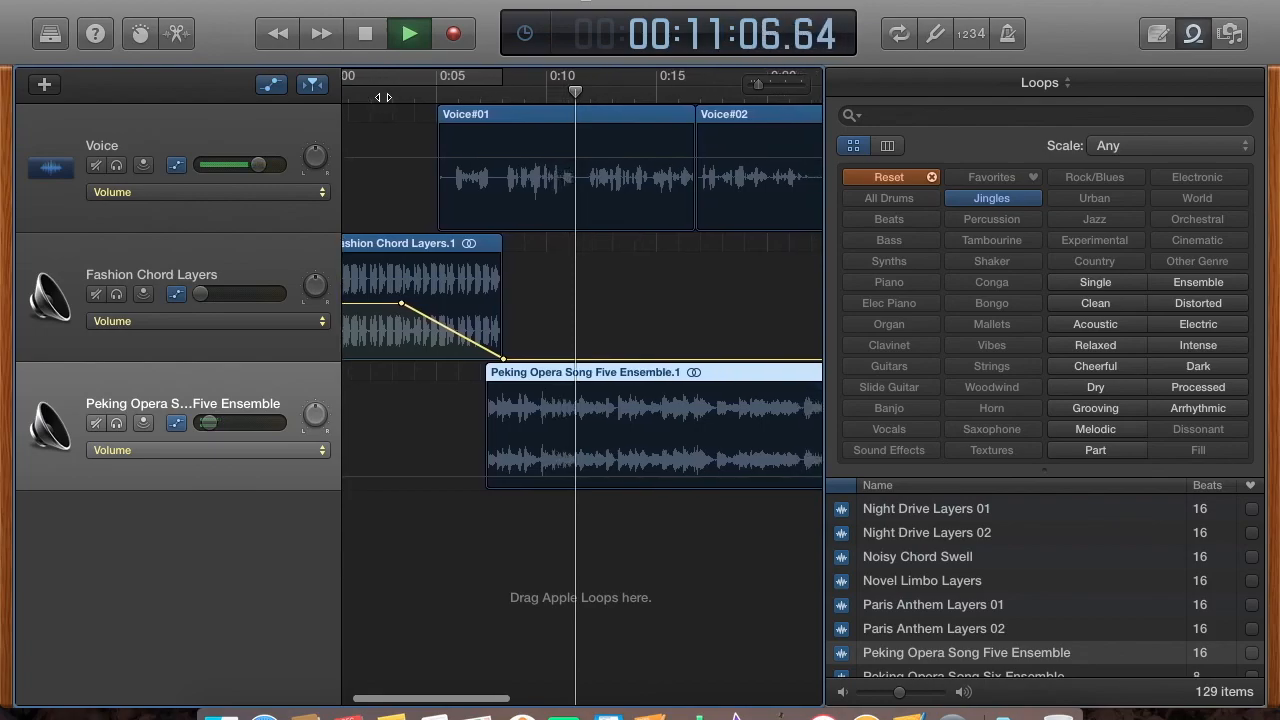
pyautogui.press('space')
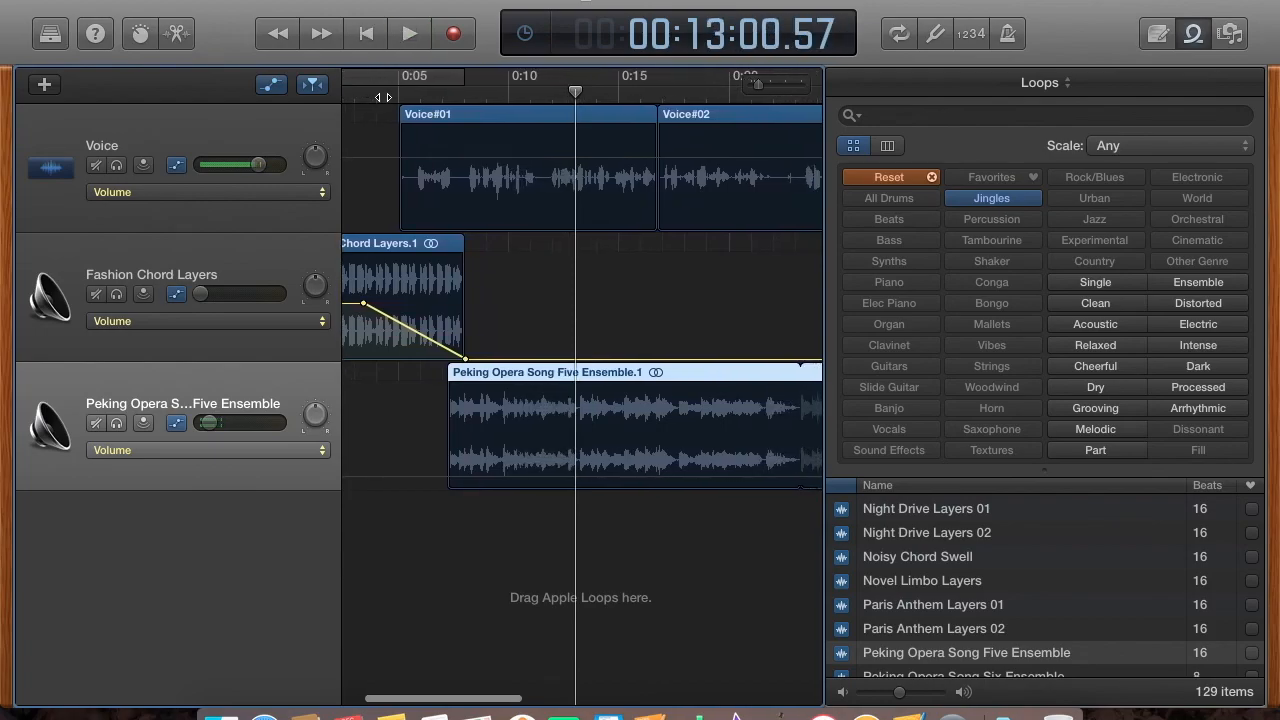